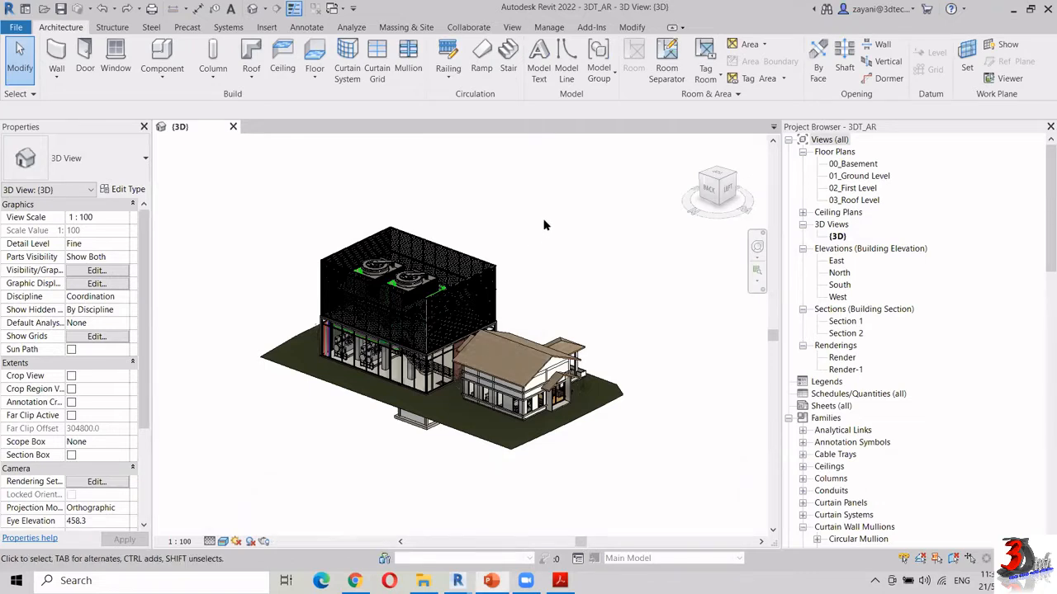
Turn on the Levels annotation category in the 3D view's visibility/graphic overrides
key(v)
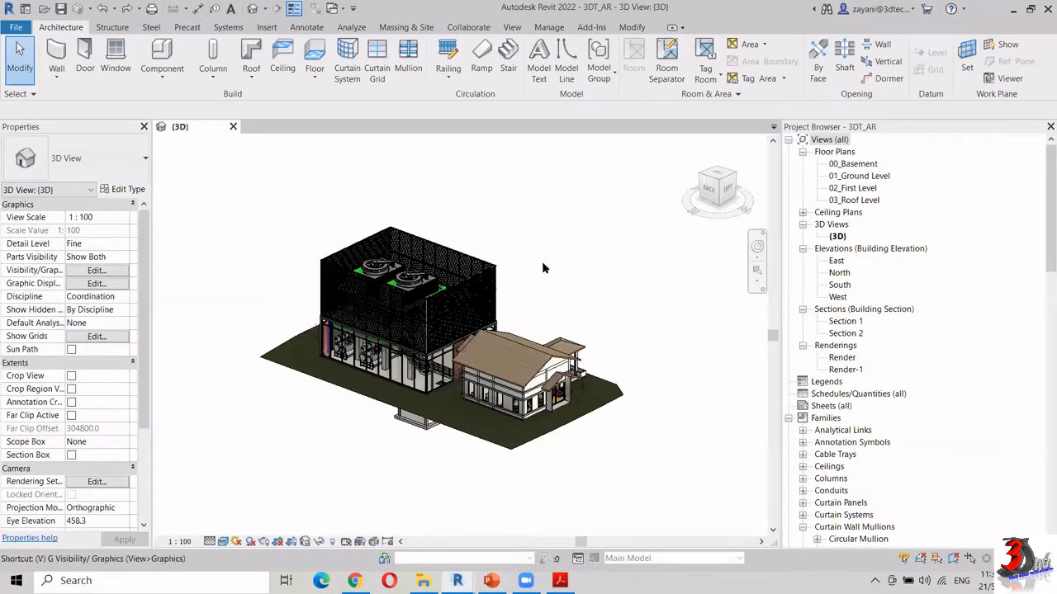
key(g)
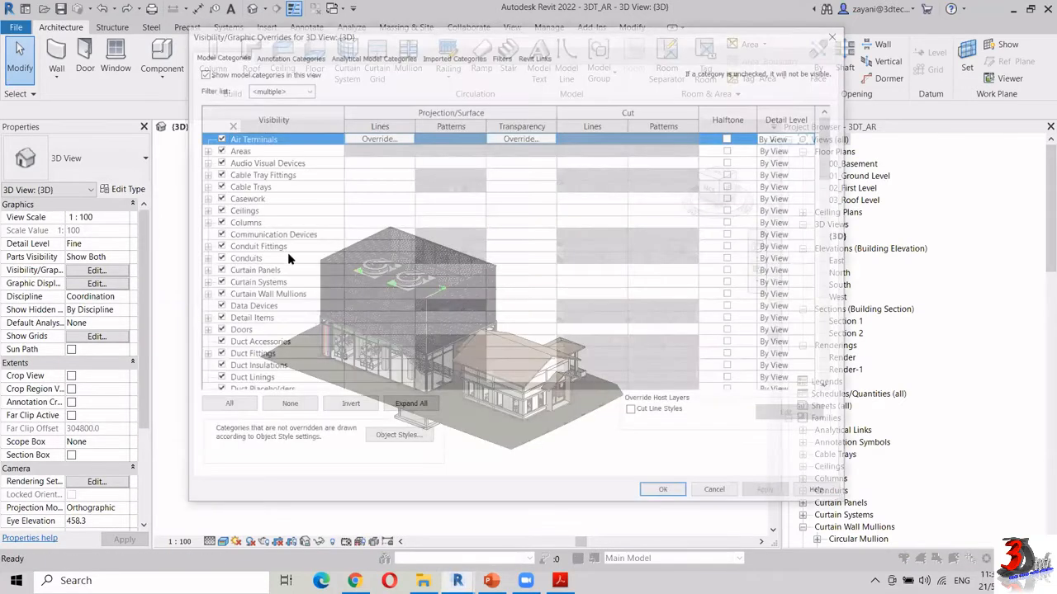
key(ctrl+Tab)
key(l)
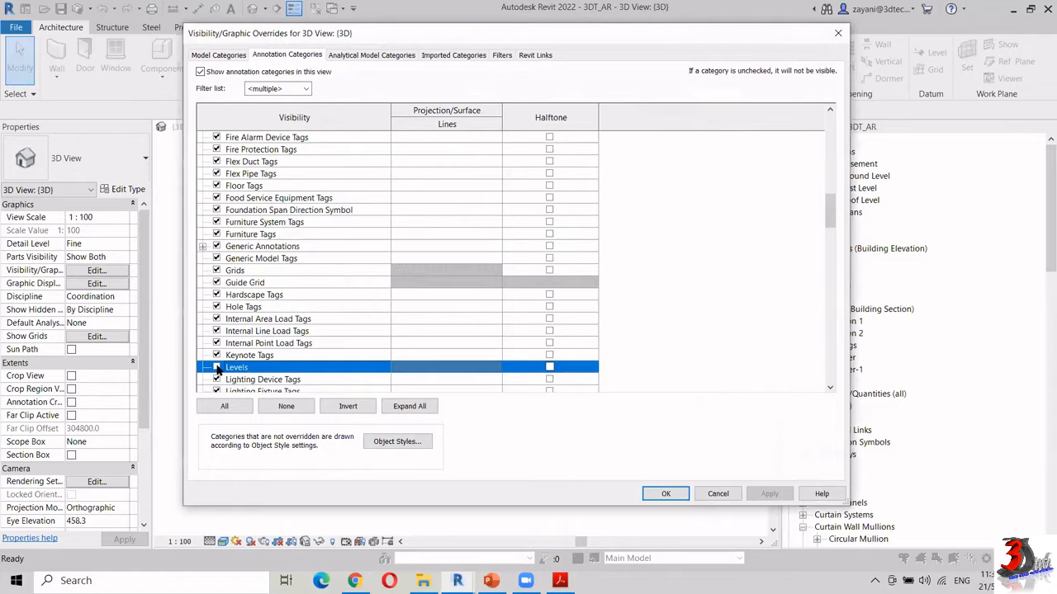
click(657, 495)
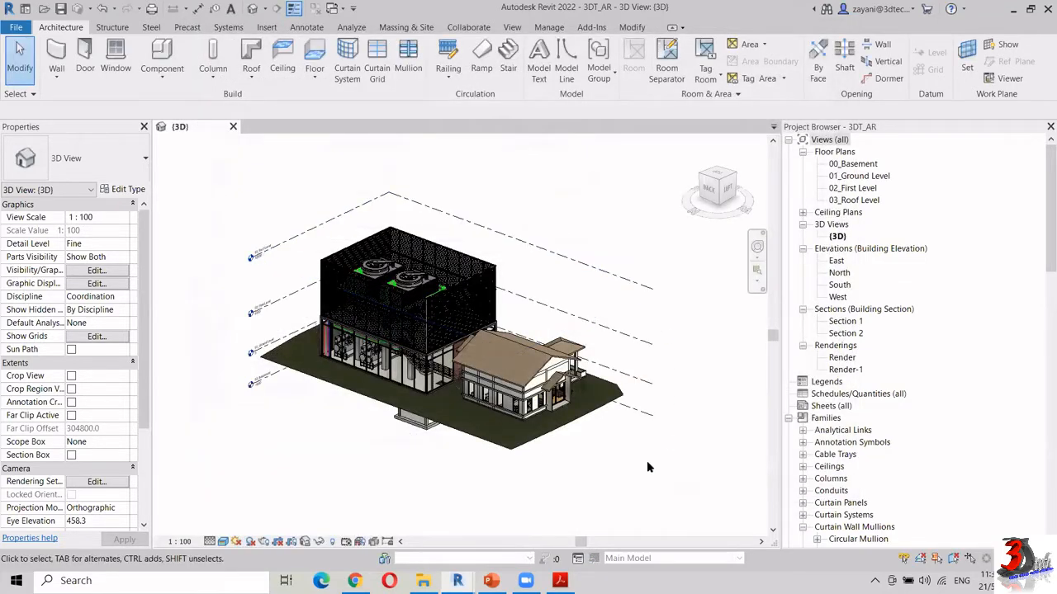
shift+middle_drag(576, 499, 237, 322)
mouse_move(637, 504)
shift+middle_down()
mouse_move(627, 517)
mouse_move(621, 493)
shift+middle_up()
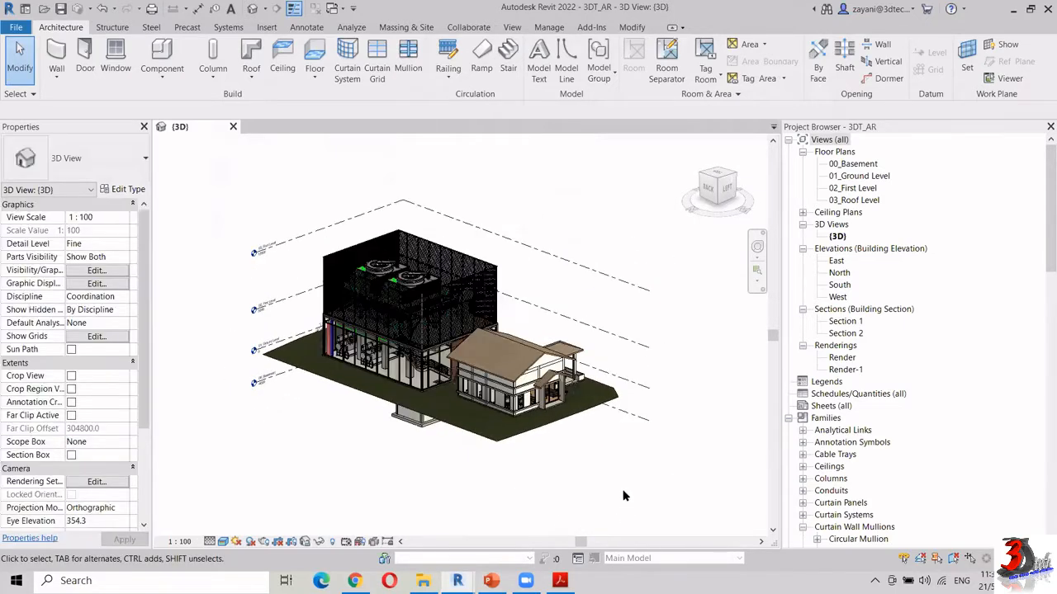
Examine the Grids category in the 3D view's annotation visibility settings
key(v)
key(v)
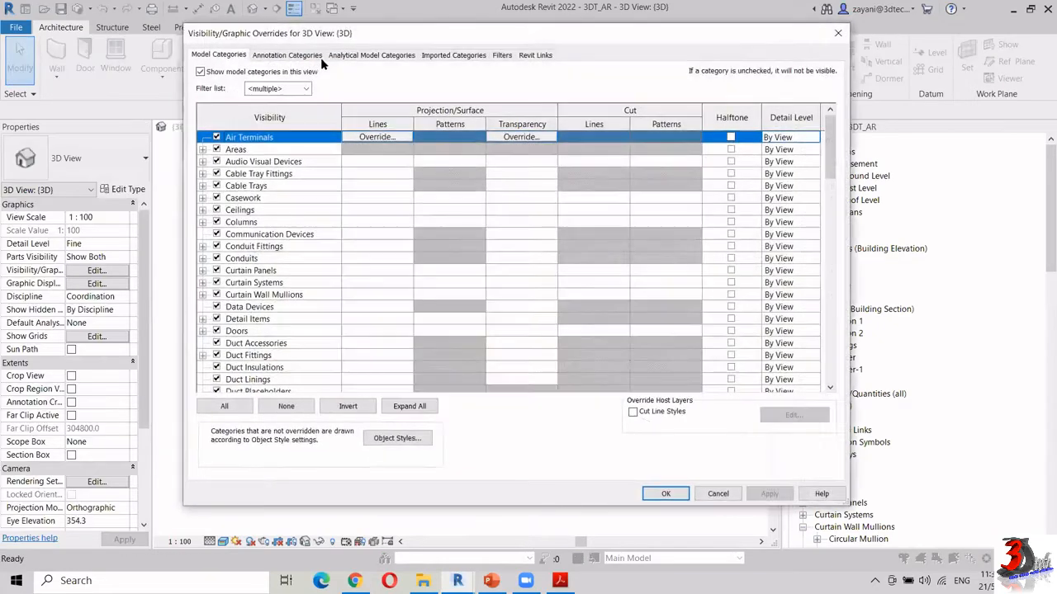
click(321, 59)
click(315, 248)
text(gr)
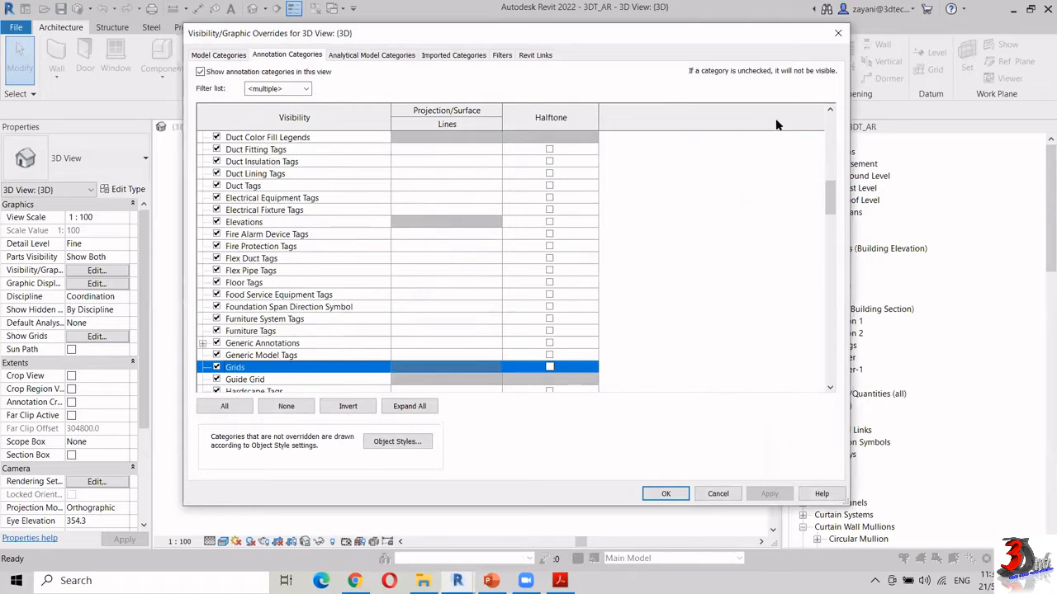
key(Escape)
shift+middle_drag(611, 297, 307, 66)
key(v)
key(v)
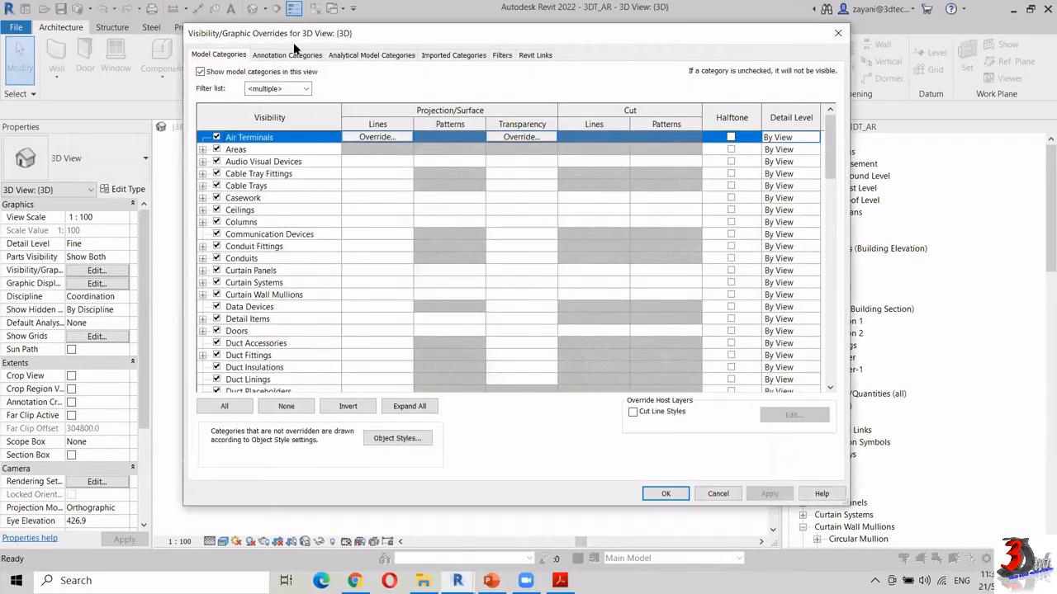
click(315, 55)
click(337, 246)
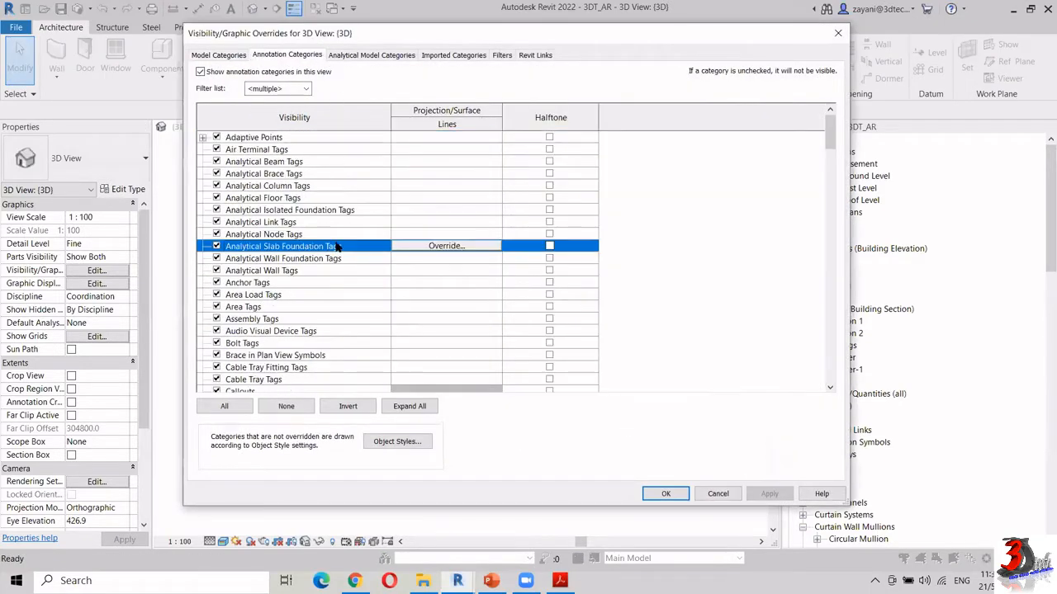
scroll(288, 314, down, 10)
click(238, 366)
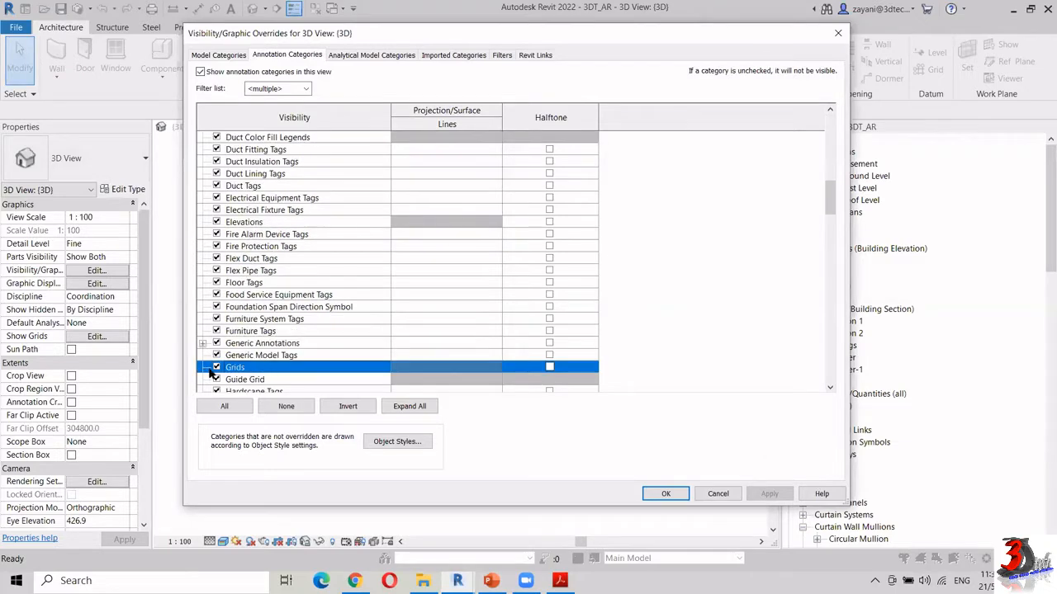
click(676, 498)
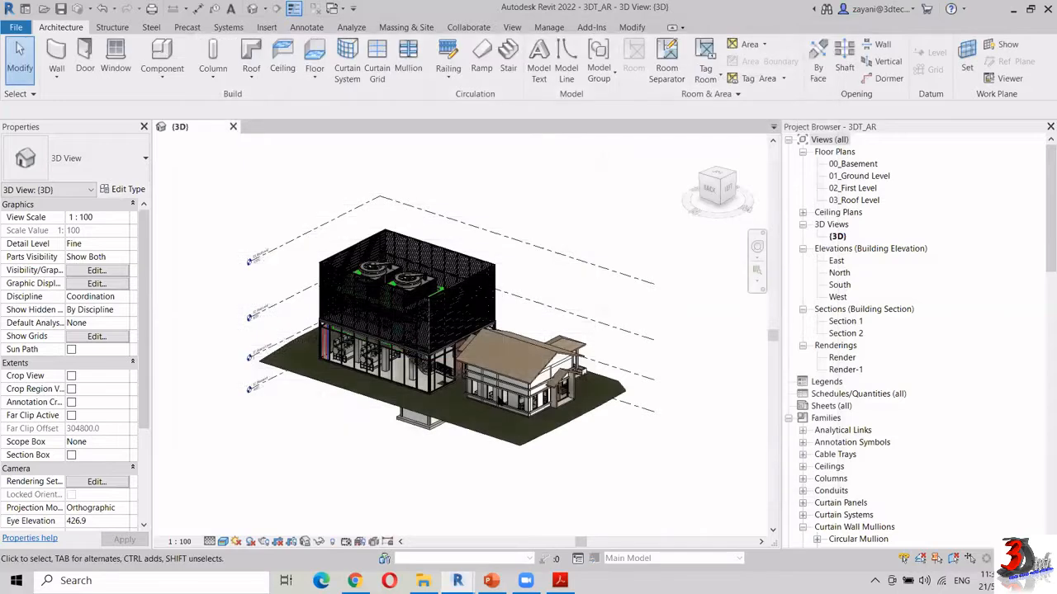
Turn off the Levels annotation category in the 3D view's visibility/graphic overrides
key(v)
key(g)
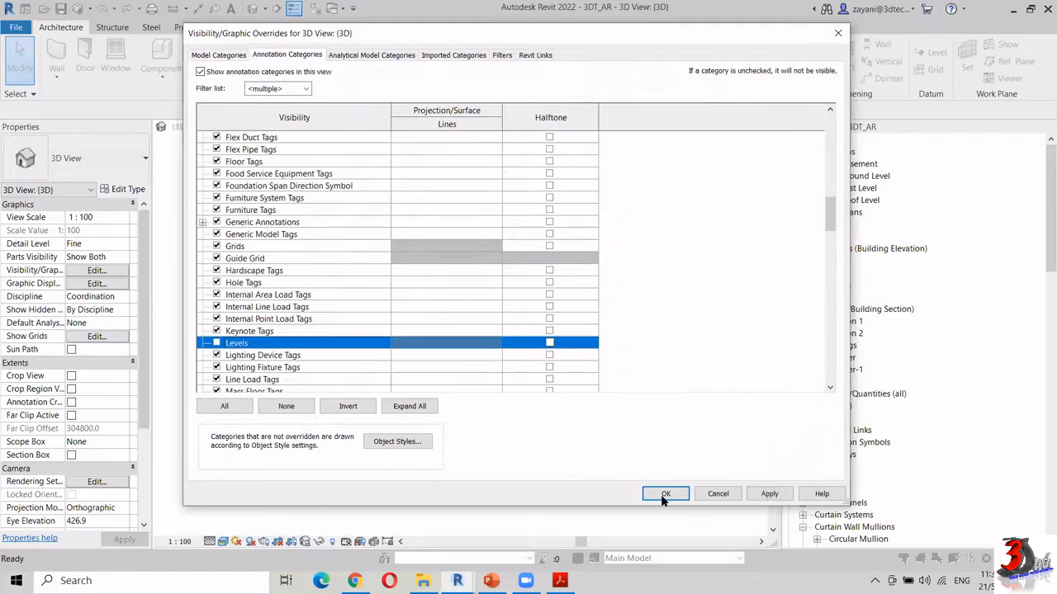
click(663, 498)
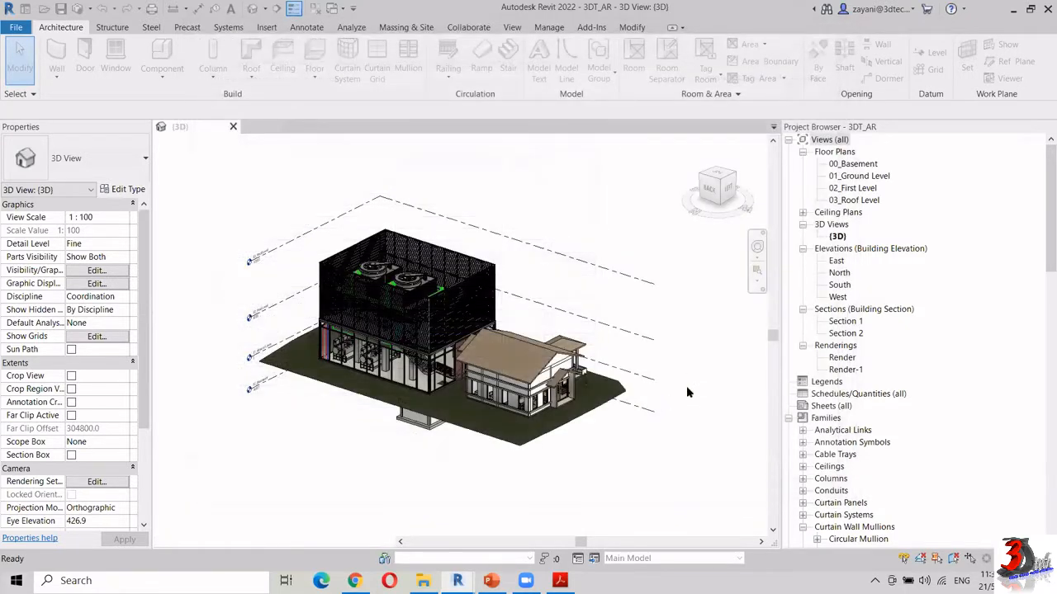
shift+middle_drag(641, 458, 639, 507)
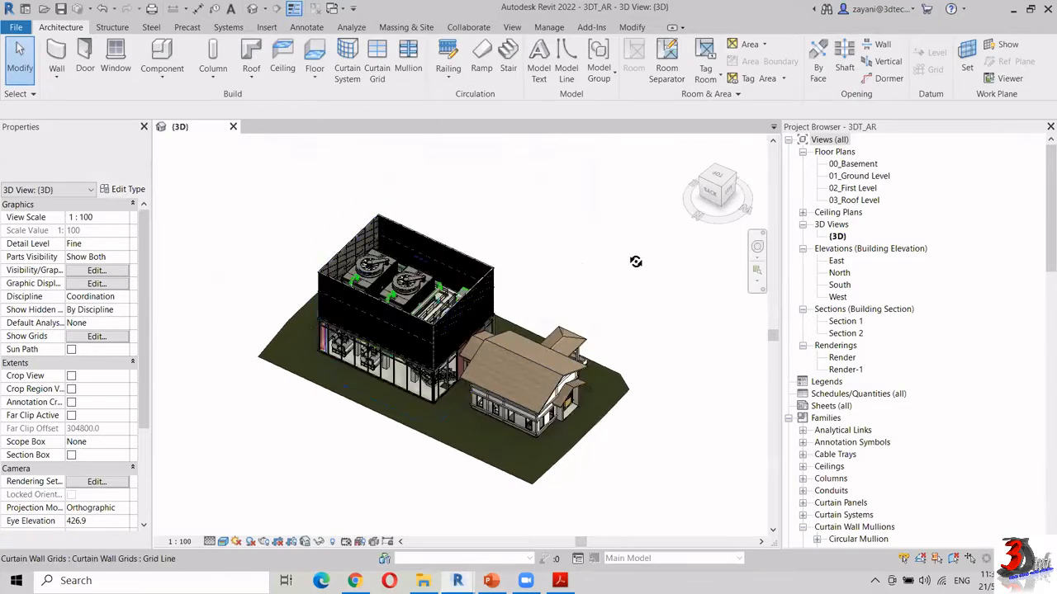
Check the linked Revit models listed in the 3D view's visibility/graphic overrides
scroll(632, 256, up, 5)
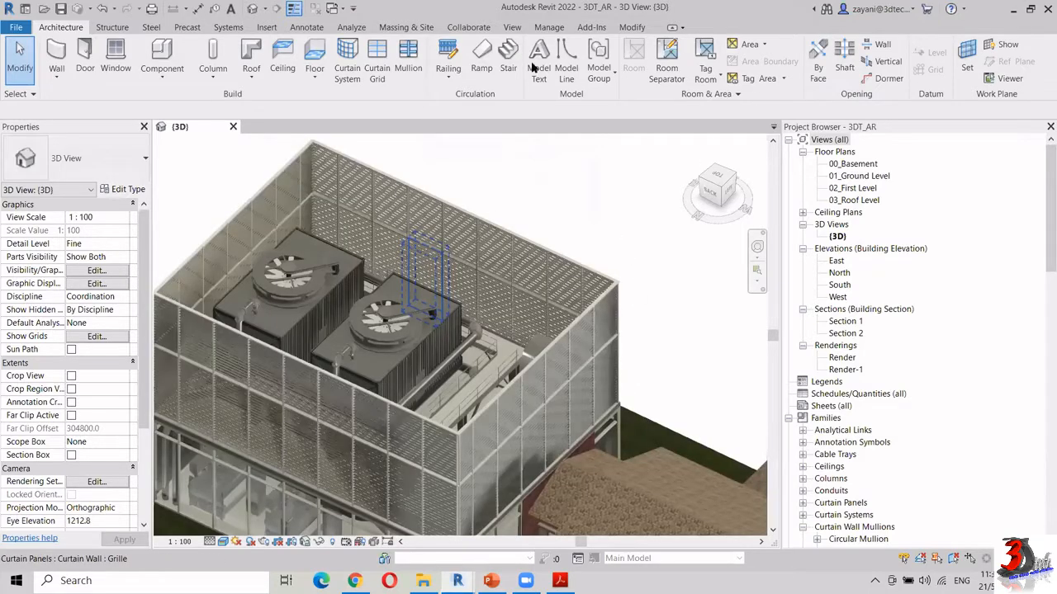
scroll(501, 169, down, 5)
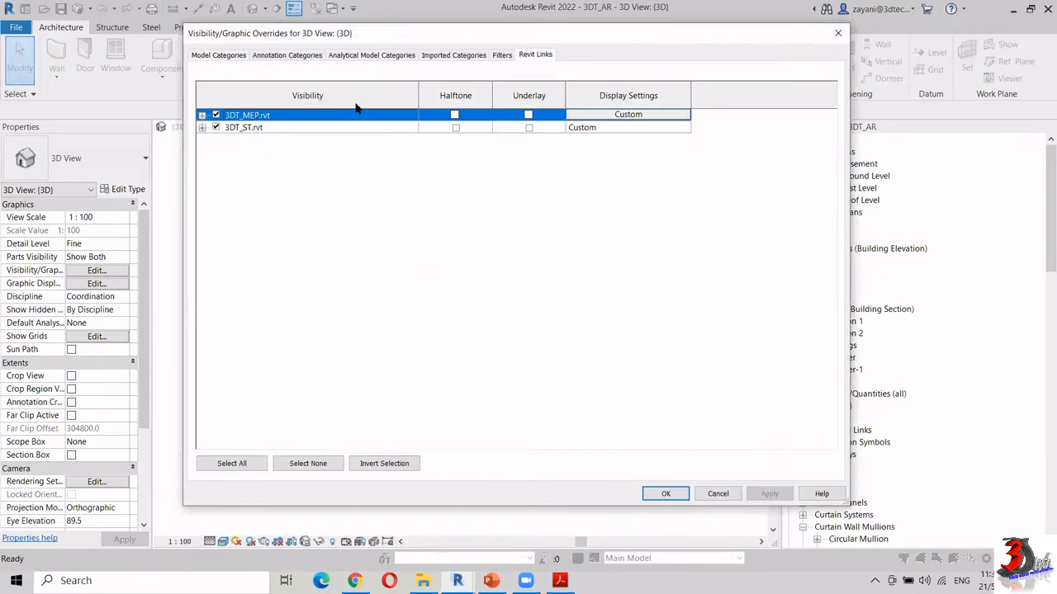
click(838, 33)
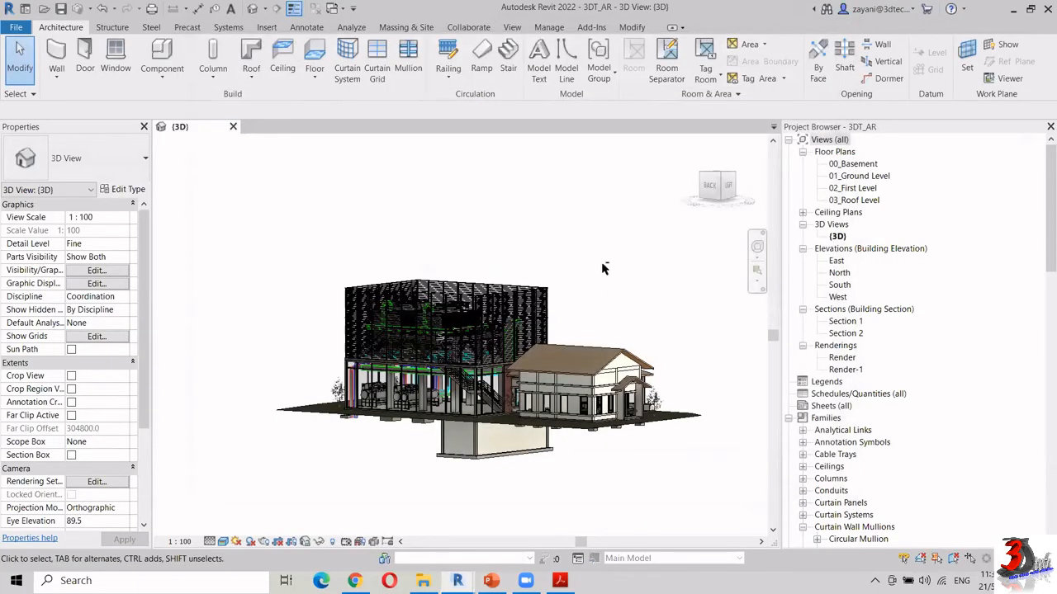
shift+middle_drag(610, 272, 608, 309)
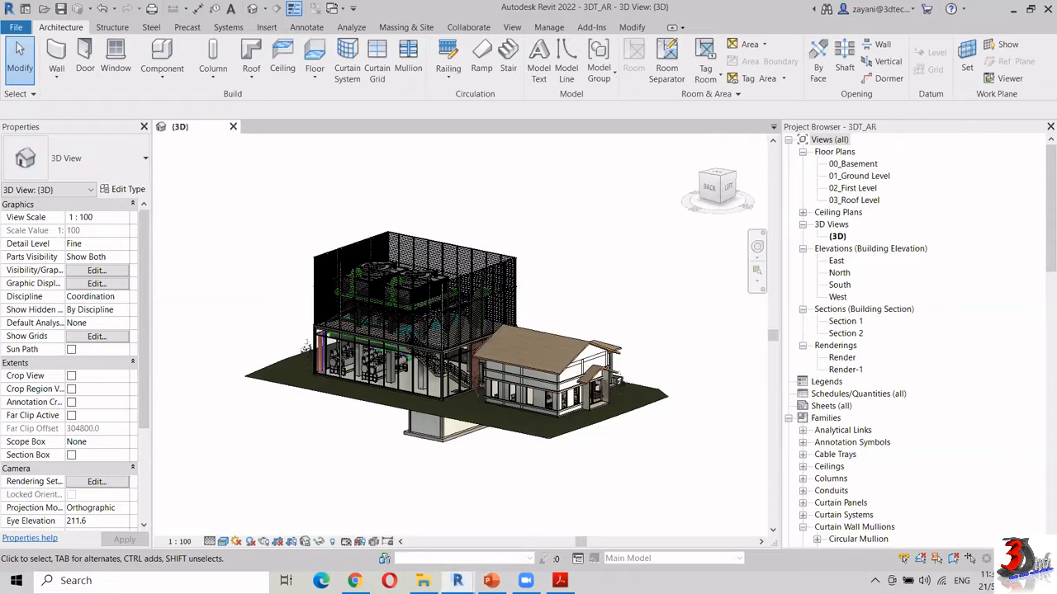
Show the grids at the 00_Basement level in the 3D view
click(80, 339)
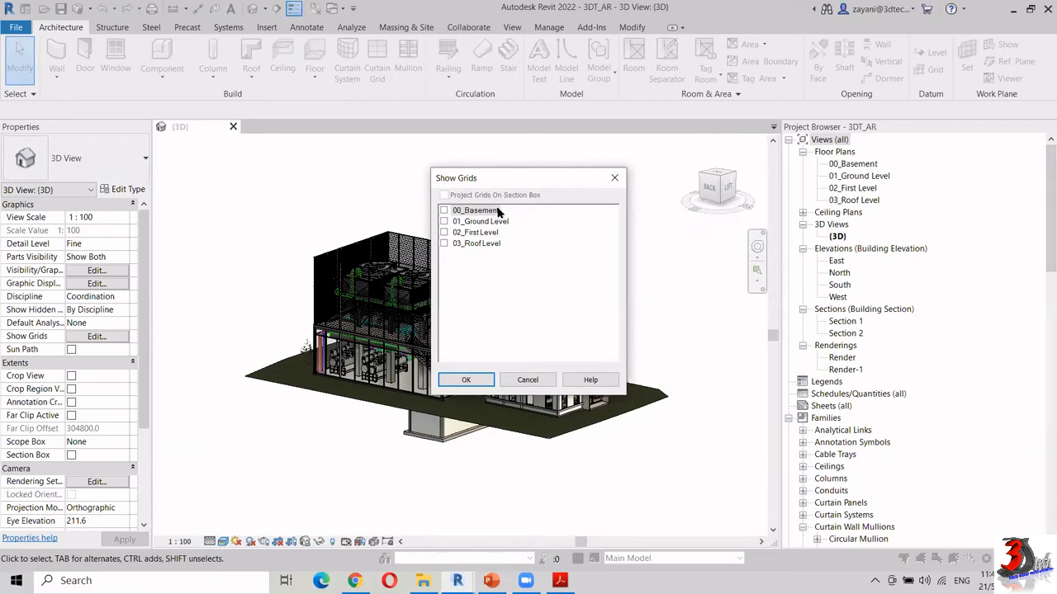
drag(512, 179, 755, 170)
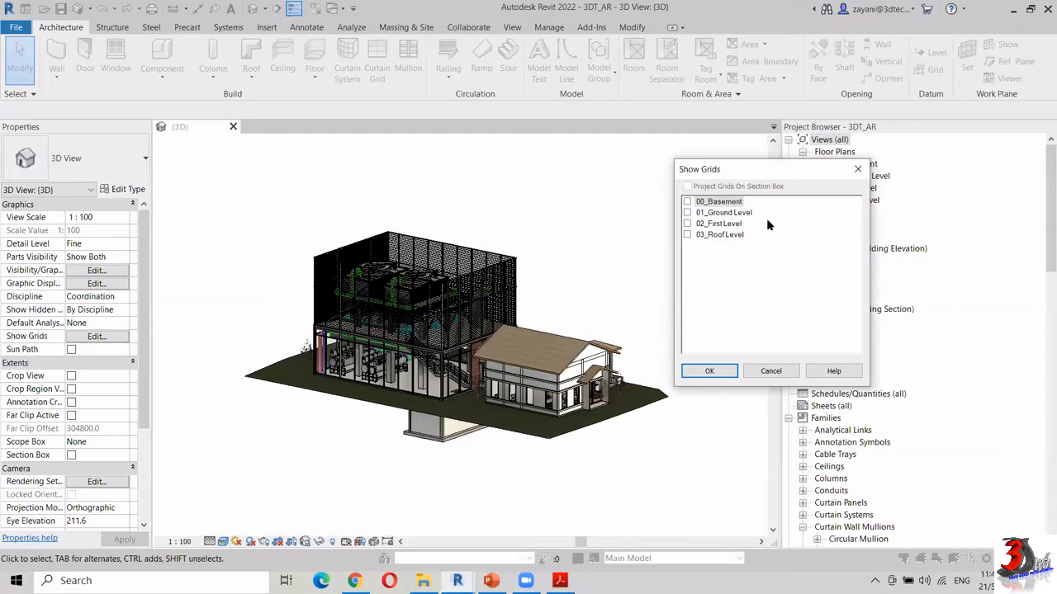
click(687, 202)
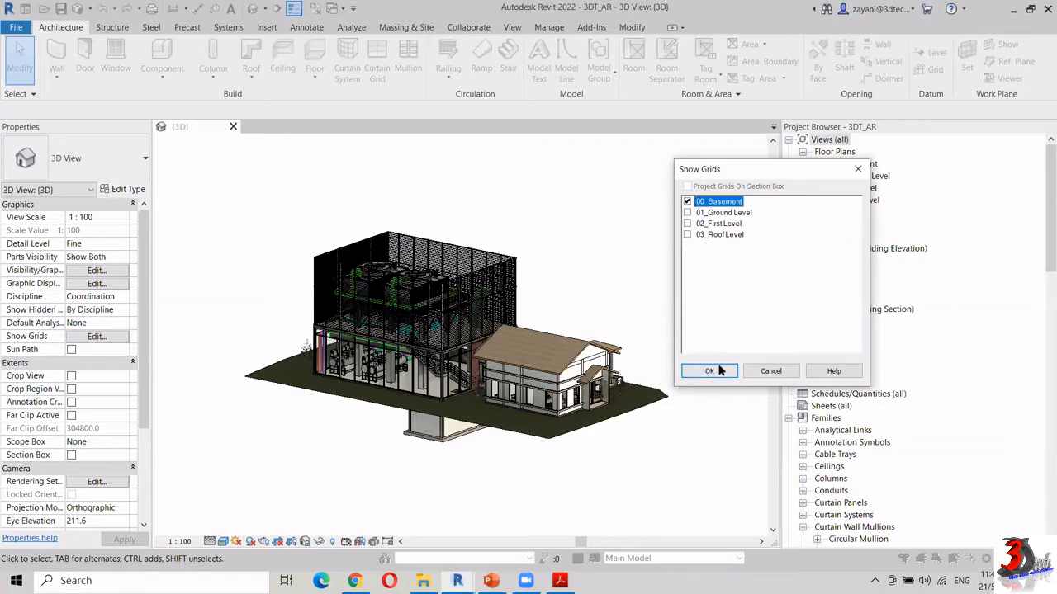
click(709, 371)
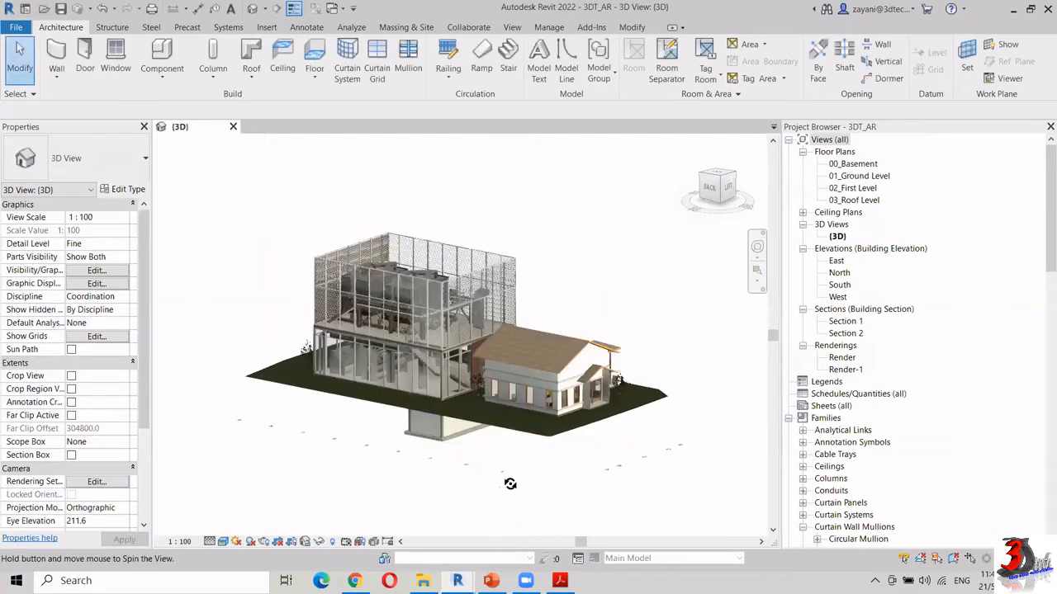
shift+middle_drag(510, 484, 729, 207)
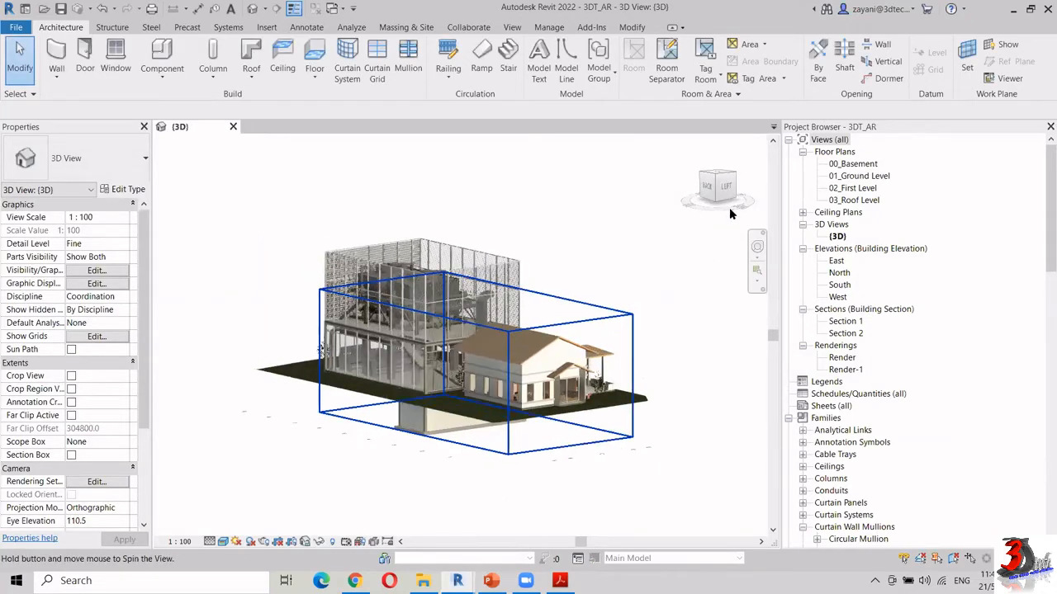
click(718, 172)
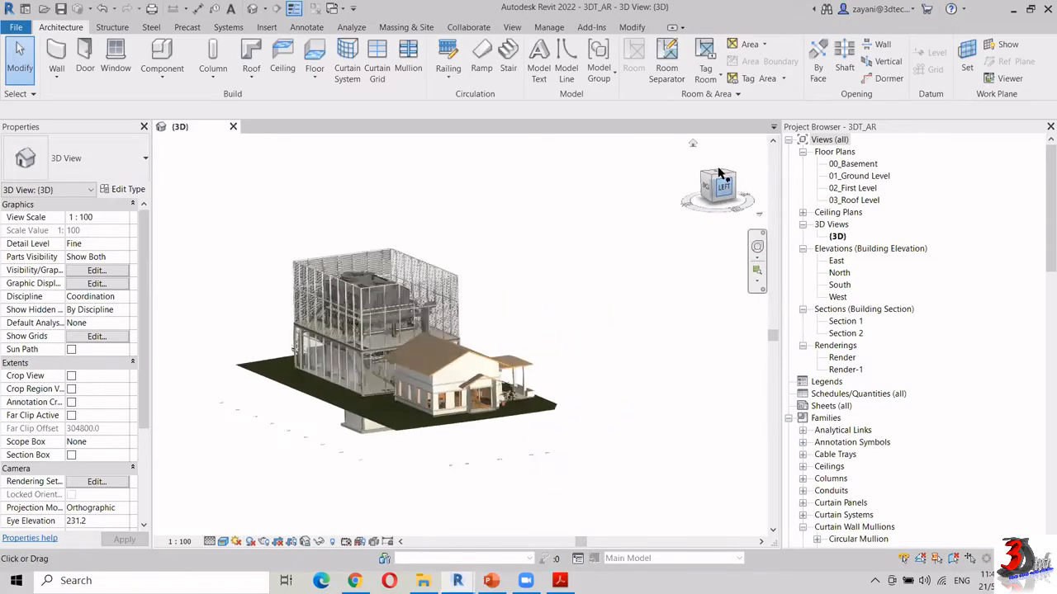
click(718, 168)
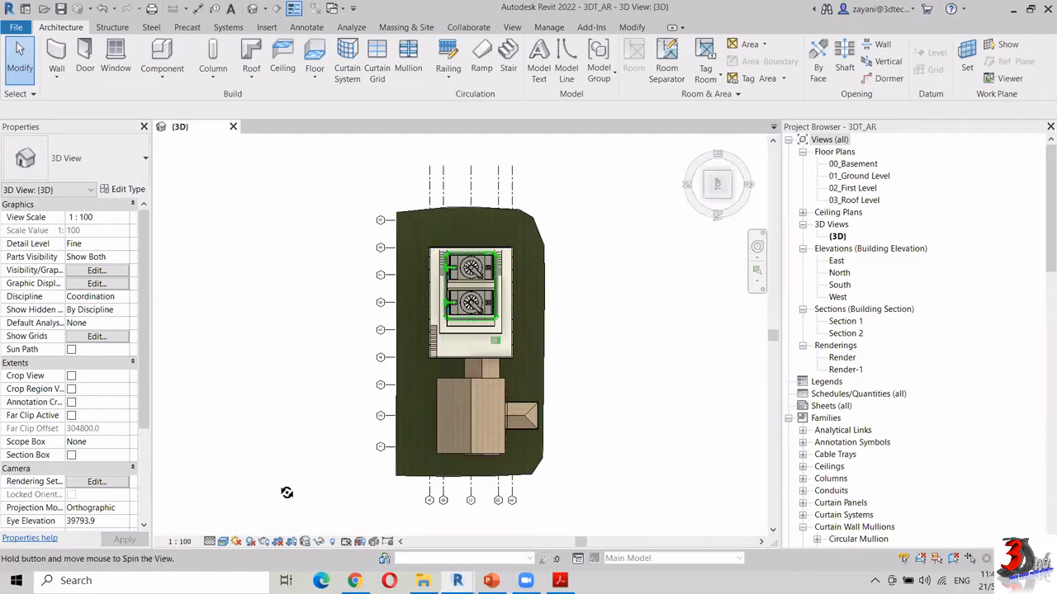
shift+middle_drag(286, 493, 432, 413)
scroll(432, 413, up, 2)
shift+middle_drag(651, 465, 108, 340)
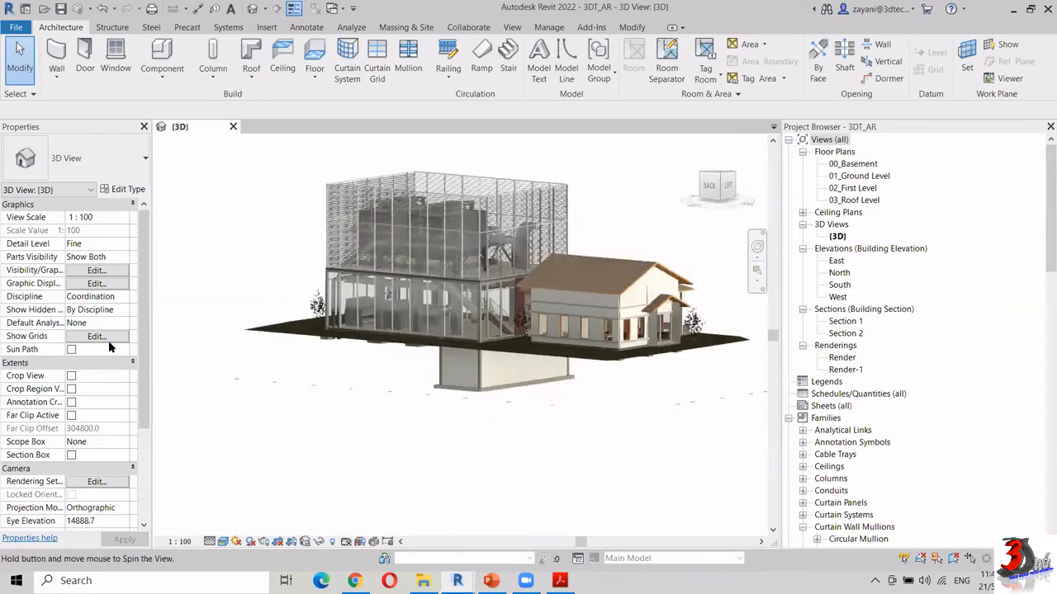
Also show the grids at 01_Ground Level in the 3D view
click(109, 337)
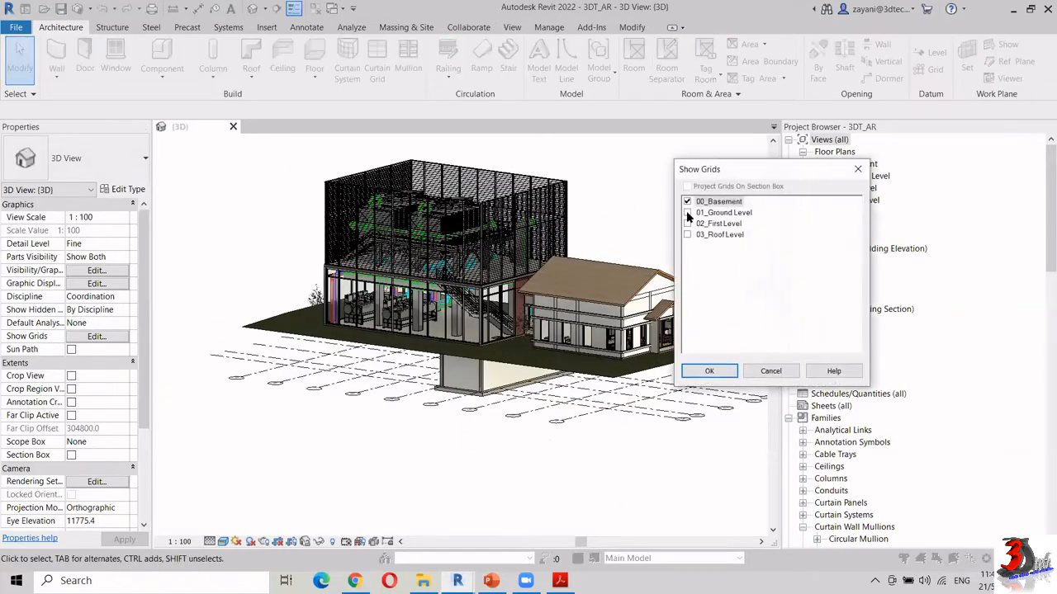
click(686, 213)
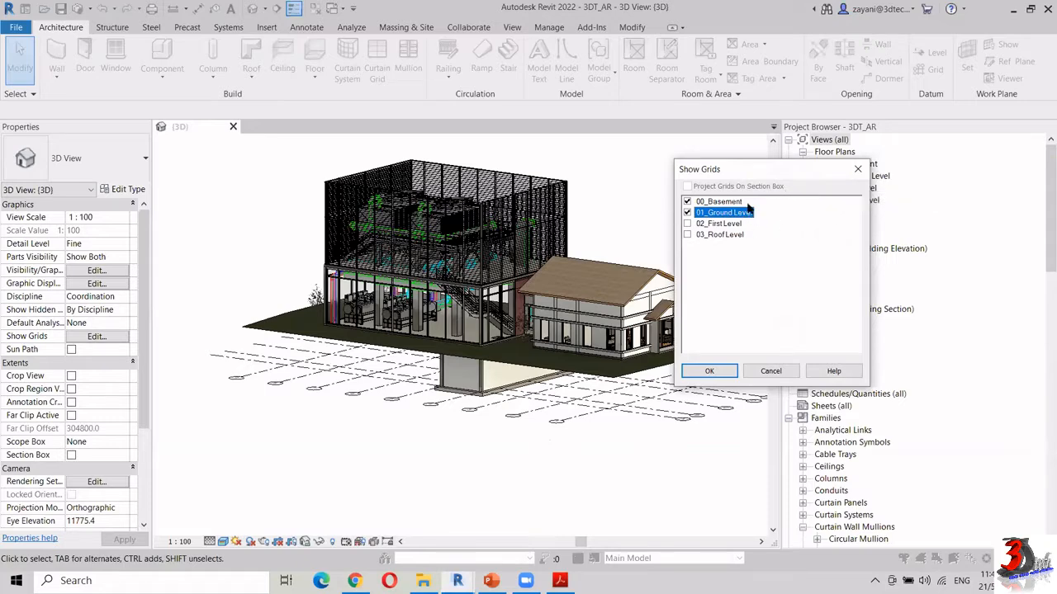
click(707, 372)
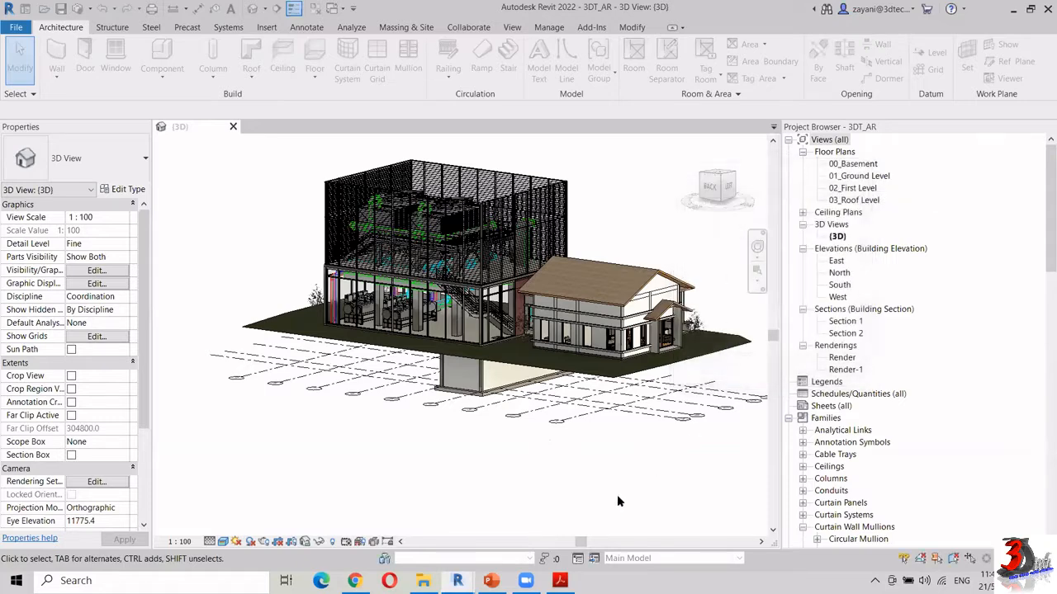
shift+middle_drag(527, 494, 564, 486)
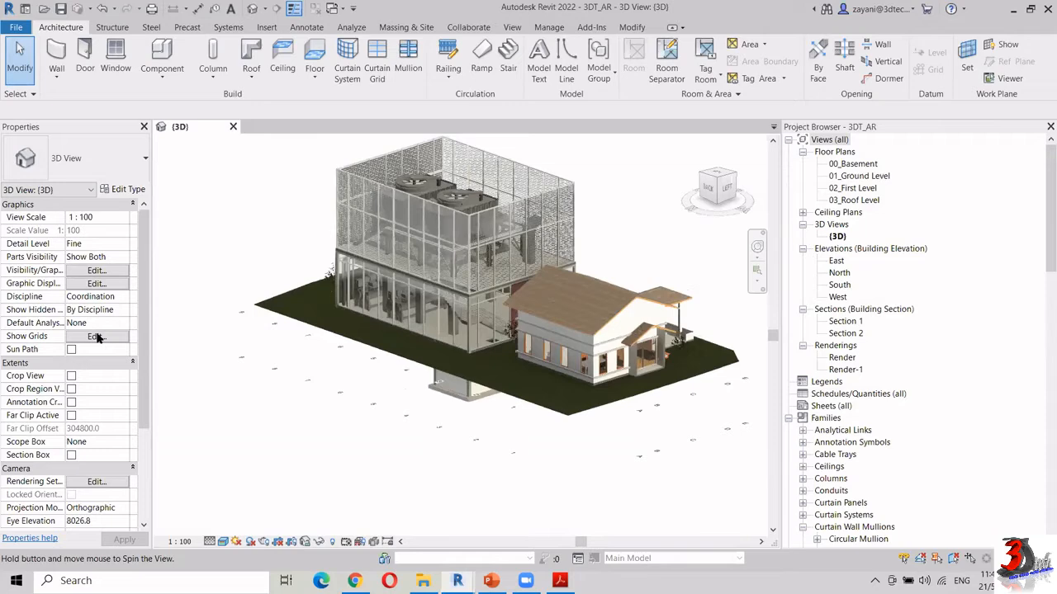
Hide the 01_Ground Level grids in the 3D view, keeping the 00_Basement ones
click(97, 337)
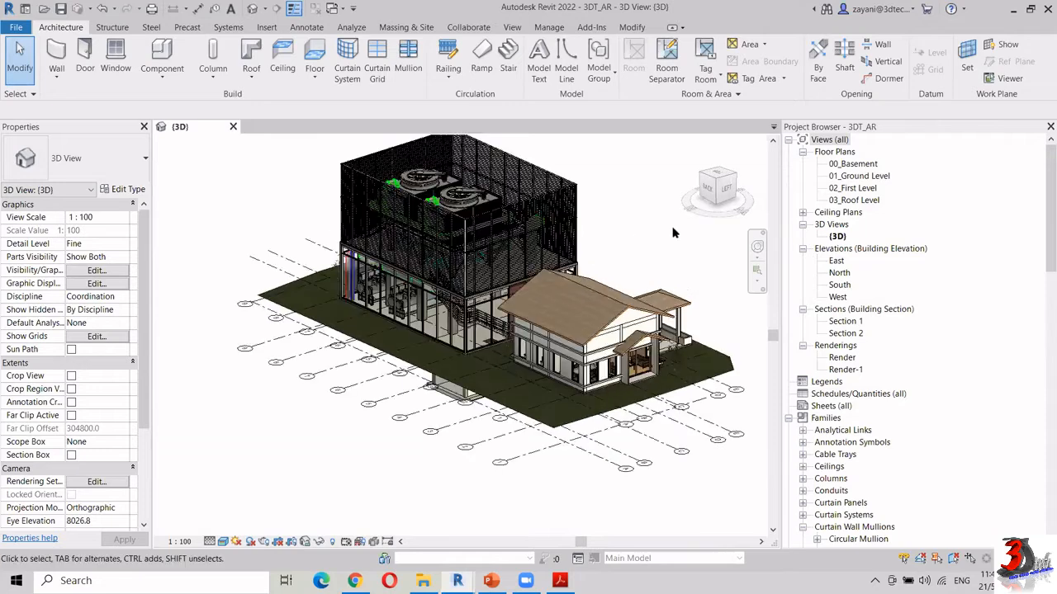
click(702, 213)
click(708, 371)
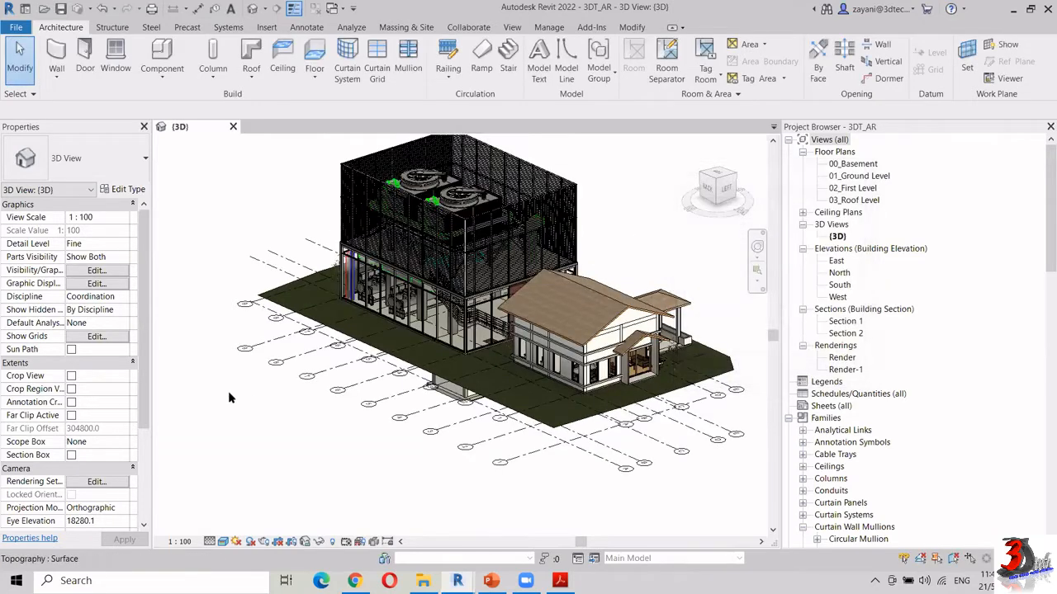
Extend grid 8 in the 3D view outward past the bubbles of the neighbouring grids
mouse_move(271, 462)
shift+middle_down()
mouse_move(320, 287)
mouse_move(288, 264)
shift+middle_up()
click(282, 259)
drag(282, 257, 207, 316)
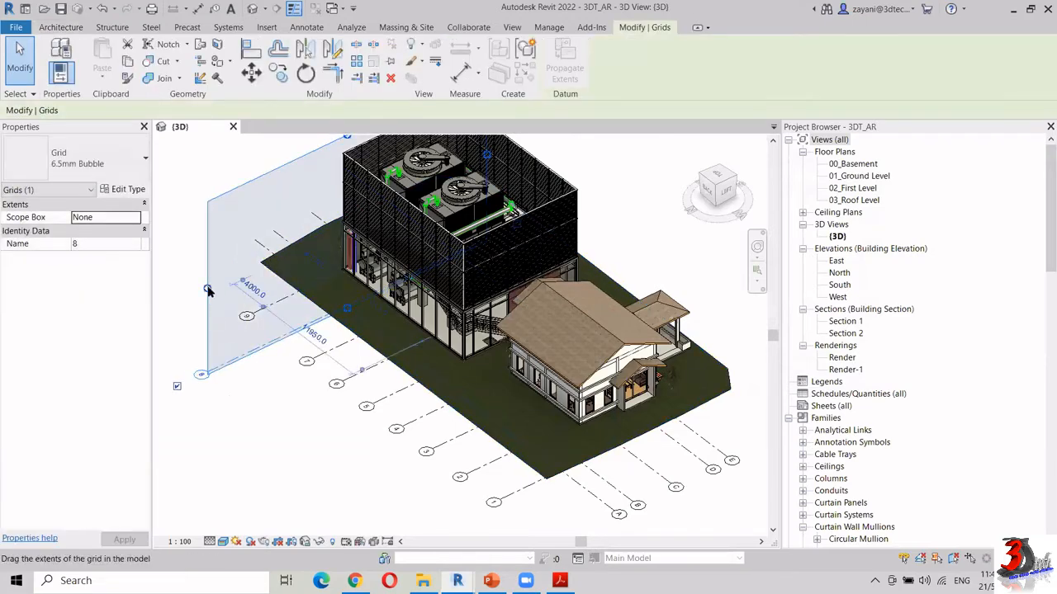
click(182, 251)
shift+middle_drag(284, 441, 273, 411)
Open the 00_Basement floor plan and check how far grid 8 extends there
double_click(859, 165)
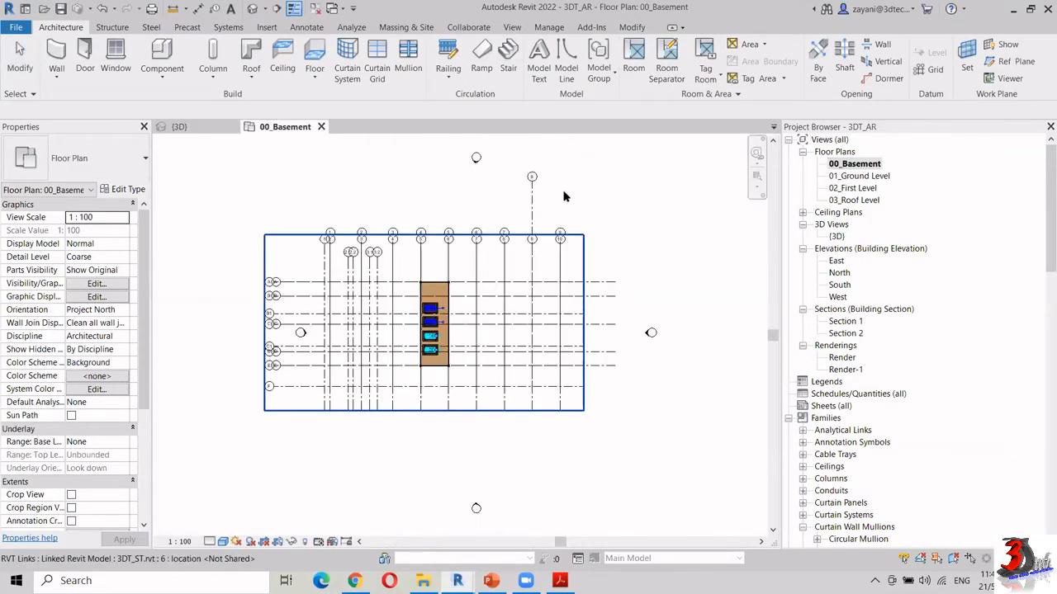
click(533, 206)
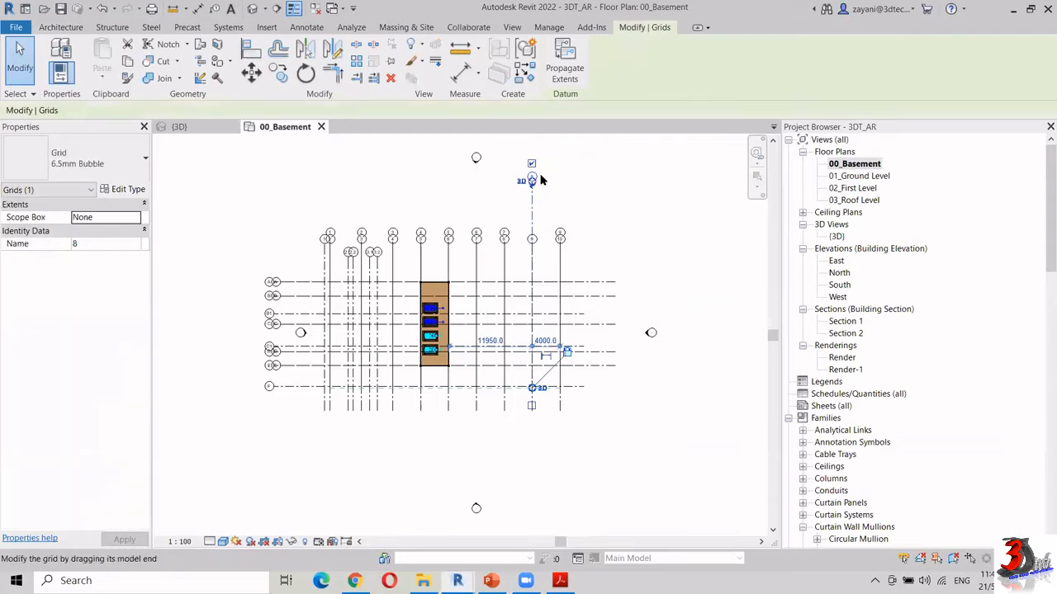
click(604, 176)
Return to the 3D view and shorten grid 8 so its bubble lines up with the neighbouring grids
click(217, 130)
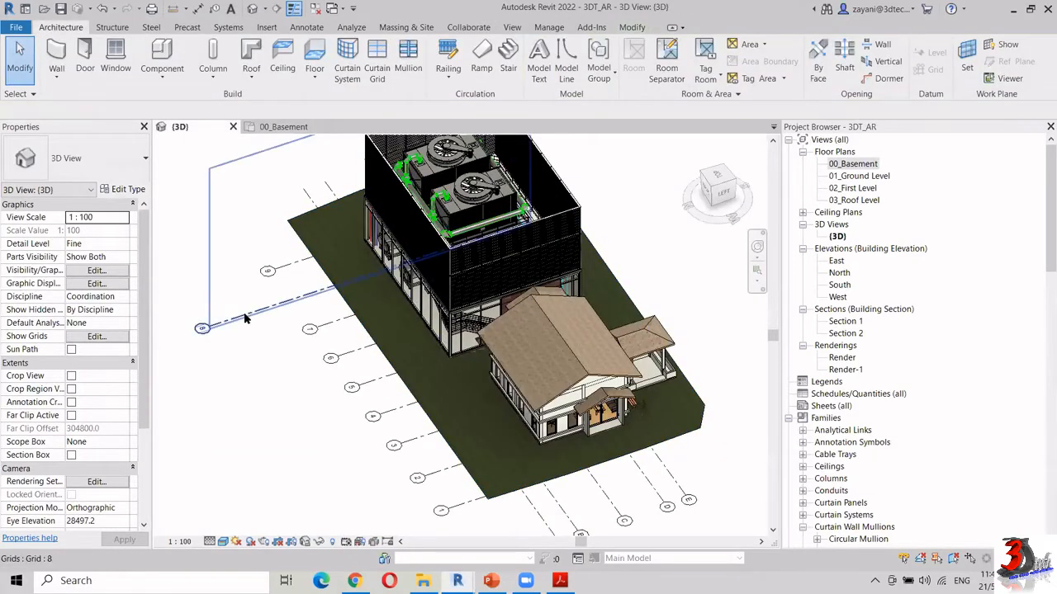
click(208, 326)
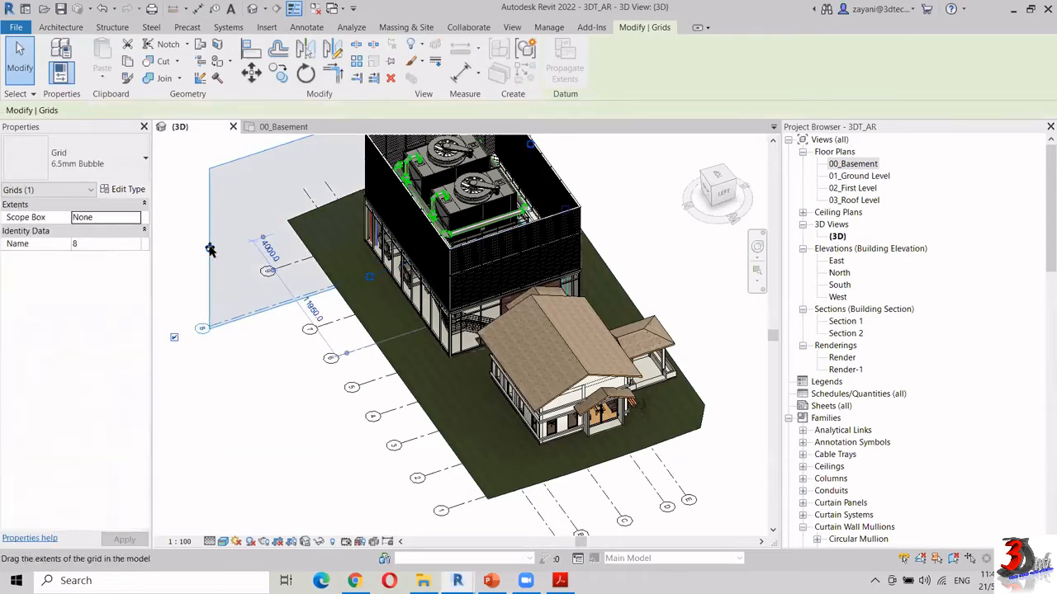
drag(213, 250, 301, 238)
click(262, 406)
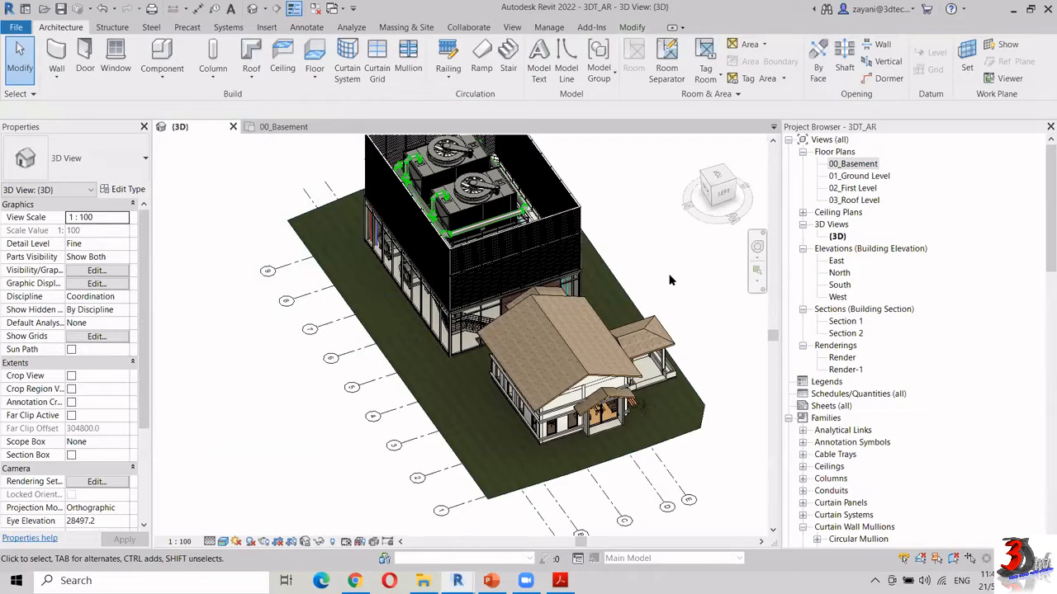
Examine the grids around the building in the 3D view and review the levels chosen in its Show Grids settings
scroll(496, 320, up, 6)
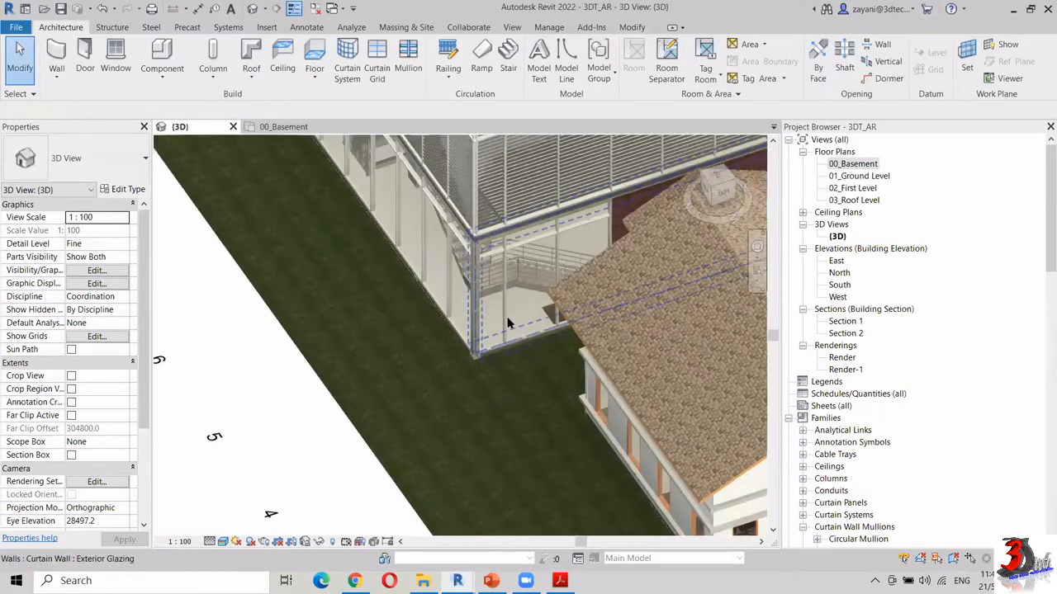
scroll(509, 322, up, 4)
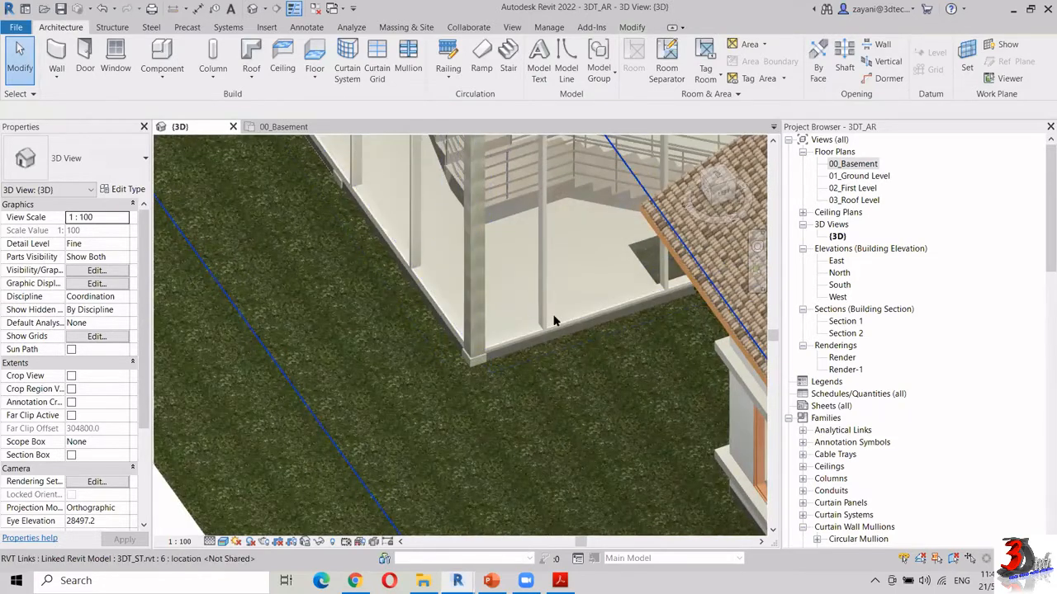
scroll(553, 320, down, 6)
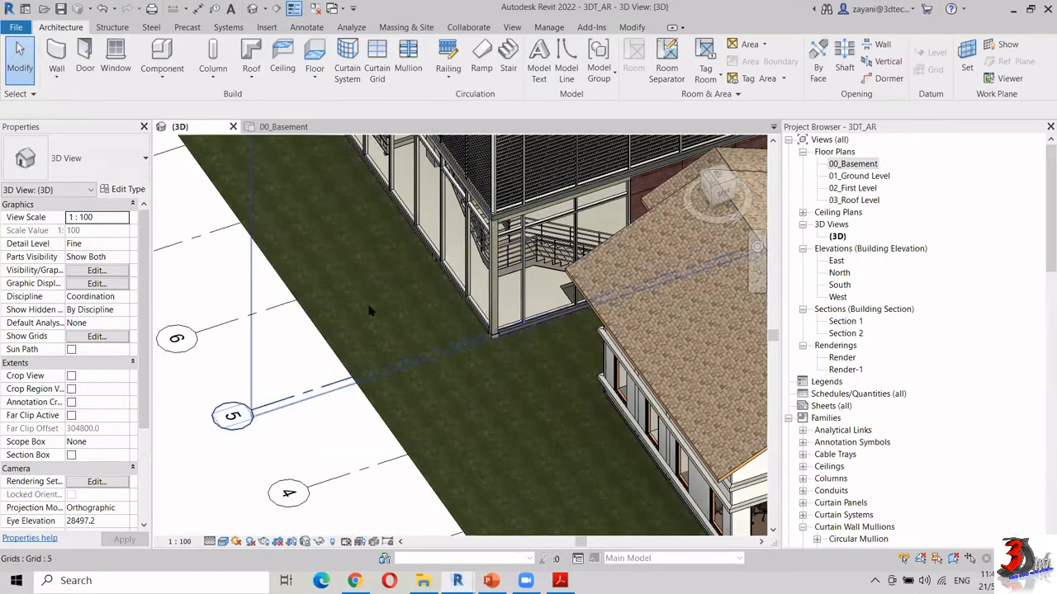
scroll(451, 438, down, 3)
mouse_move(338, 491)
shift+middle_down()
mouse_move(313, 514)
mouse_move(330, 504)
shift+middle_up()
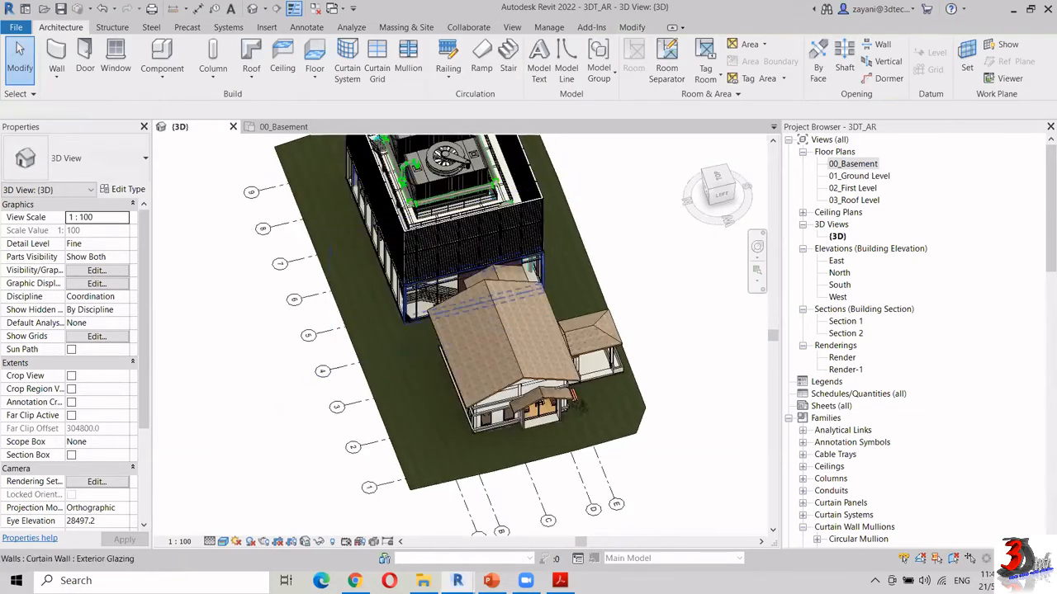
scroll(405, 311, up, 4)
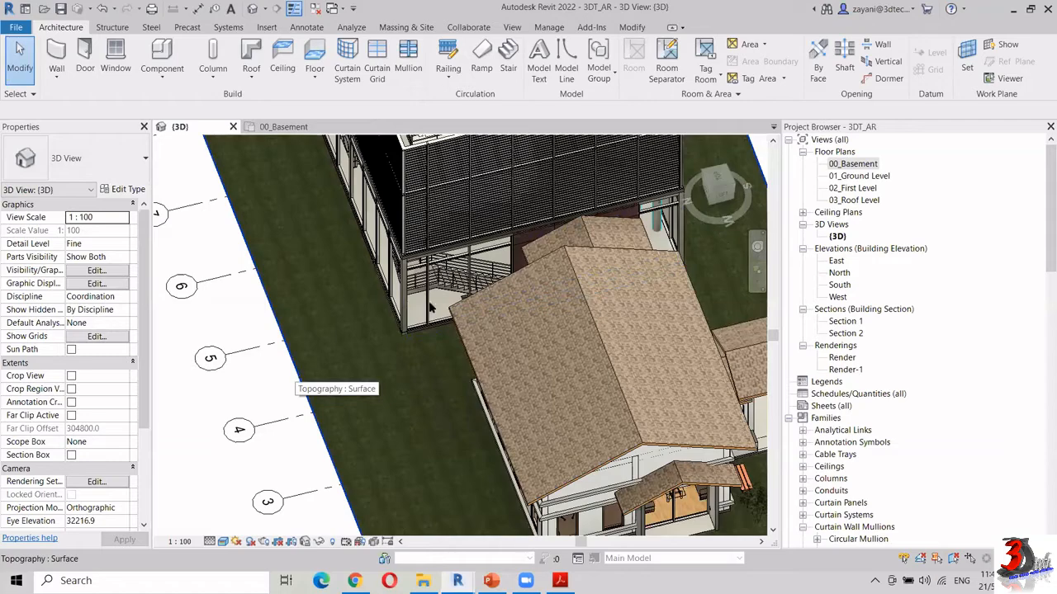
scroll(413, 323, down, 5)
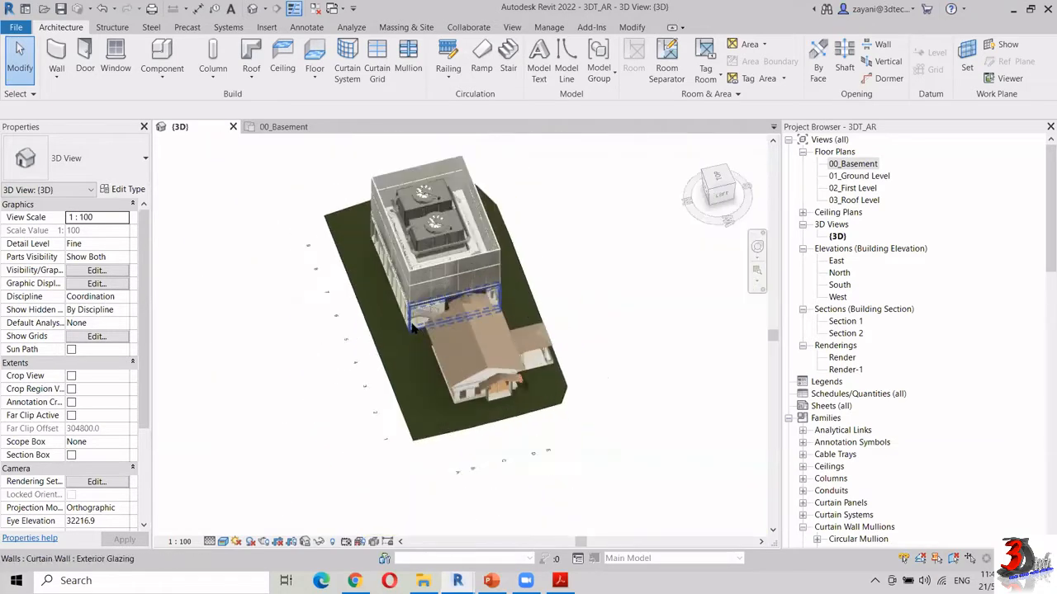
scroll(413, 326, up, 4)
shift+middle_drag(412, 326, 391, 386)
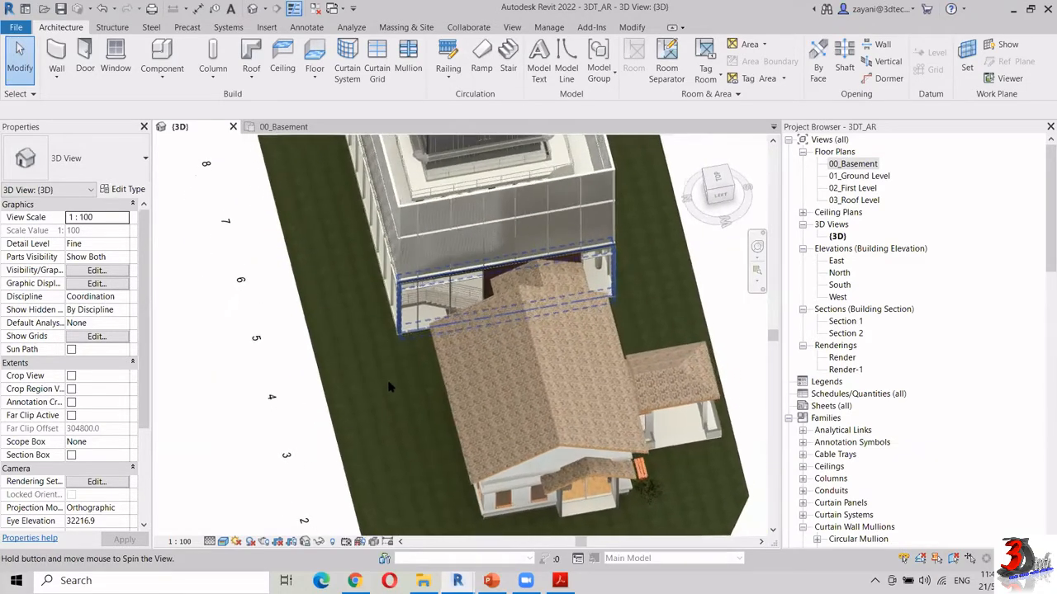
scroll(388, 307, down, 2)
middle_drag(387, 307, 373, 249)
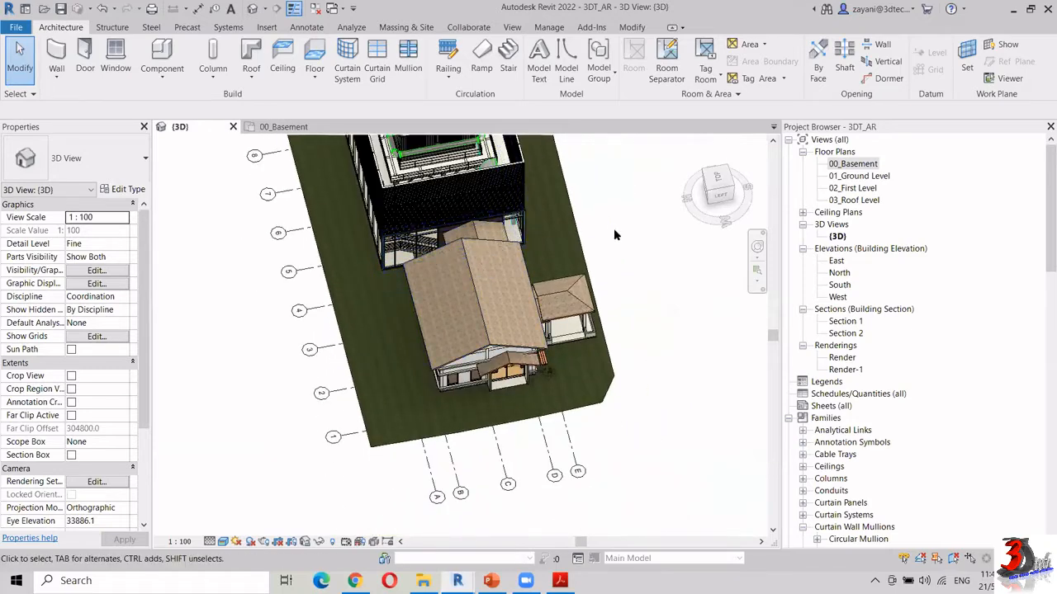
scroll(642, 351, down, 3)
middle_drag(667, 318, 669, 432)
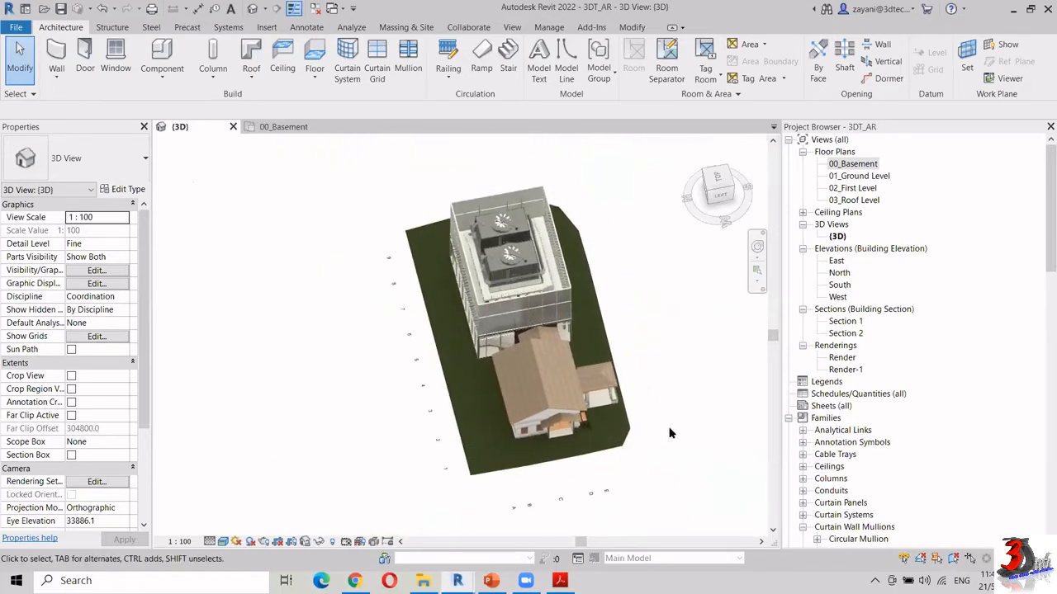
shift+middle_drag(690, 382, 650, 339)
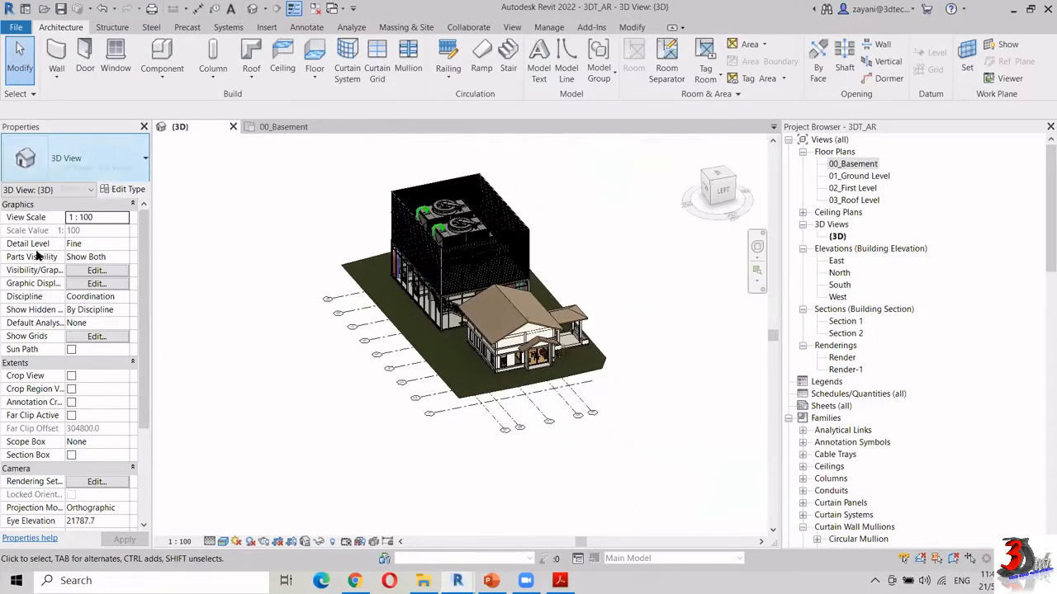
click(78, 335)
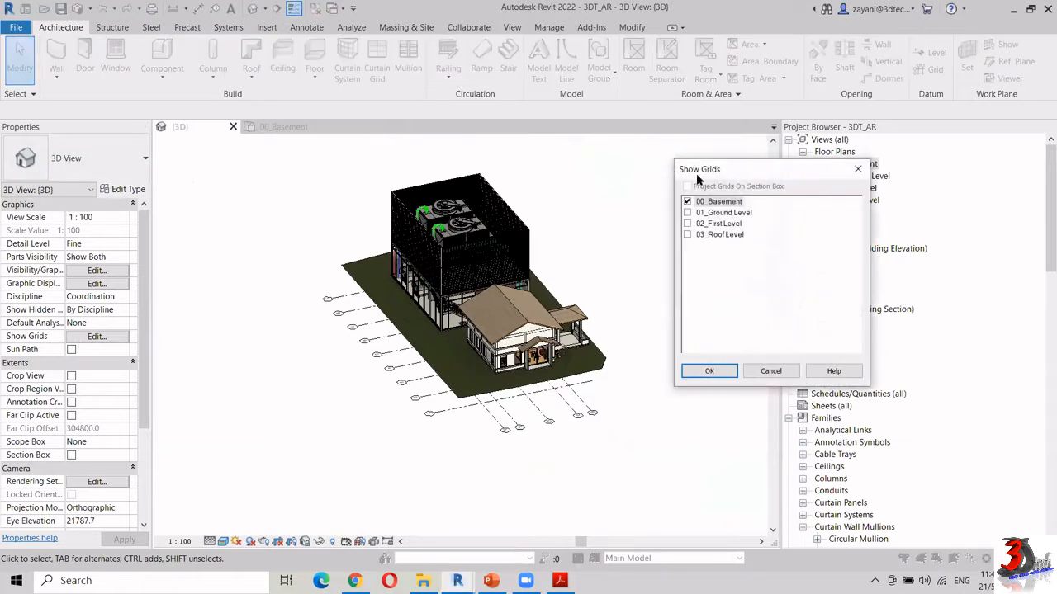
click(852, 172)
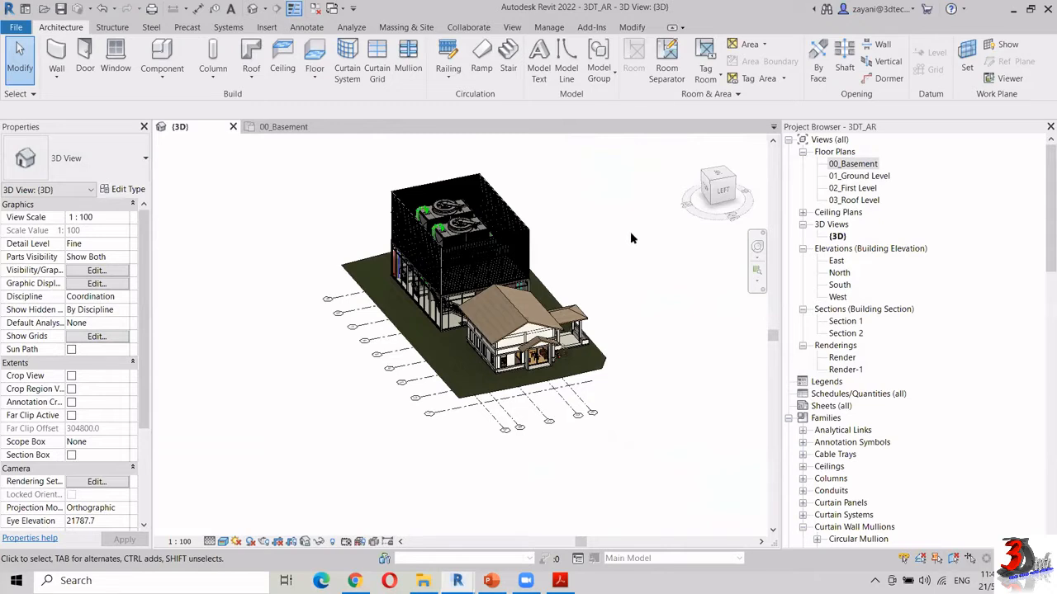
Open the 01_Ground Level floor plan and close the 00_Basement and 3D views
double_click(858, 176)
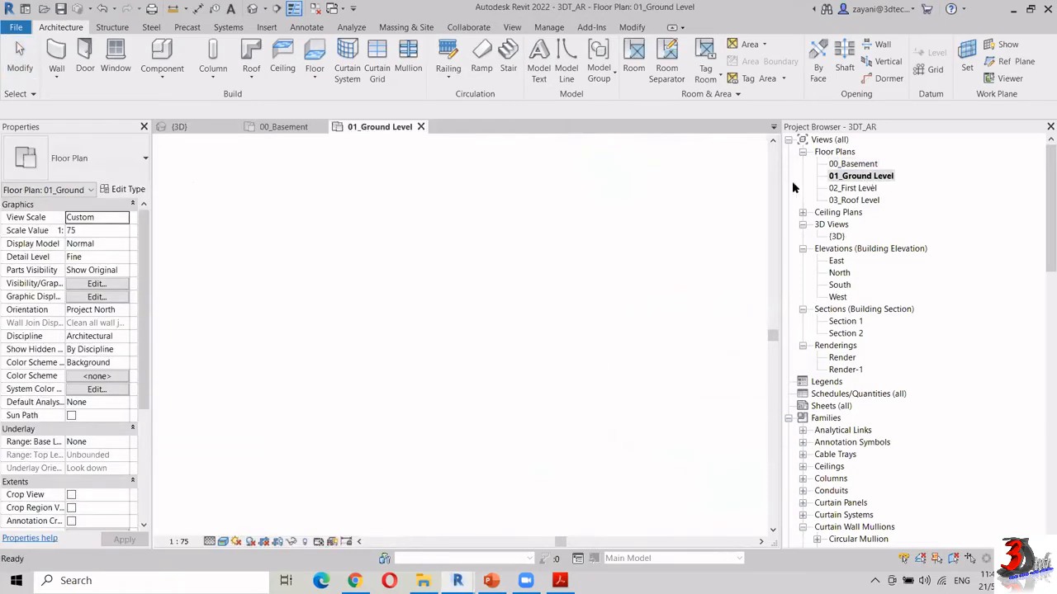
click(316, 126)
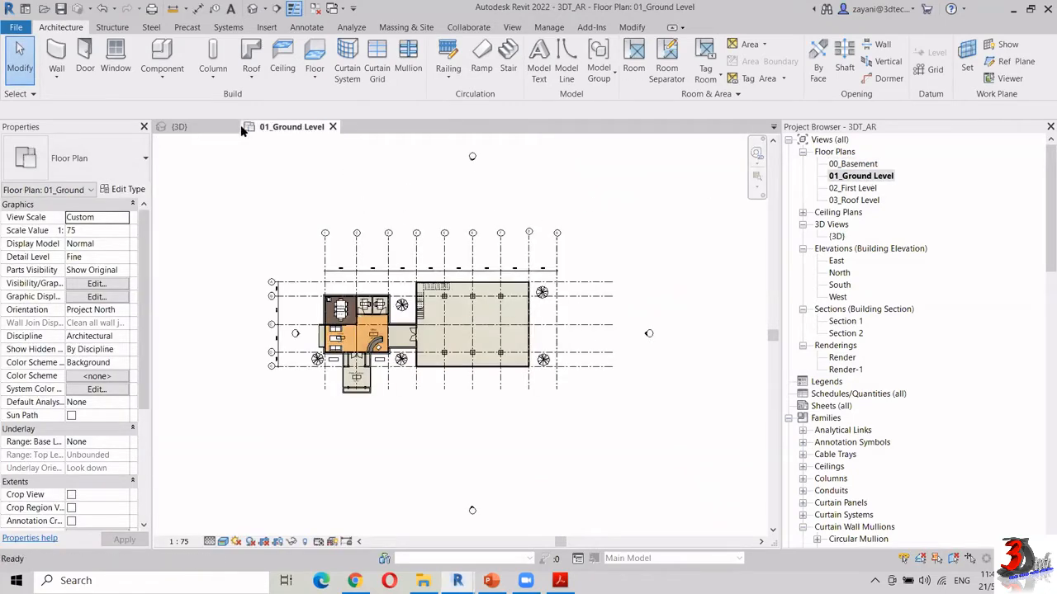
click(232, 126)
Tag the Officer 1 room's window by category, with an attached-end leader
scroll(365, 286, up, 5)
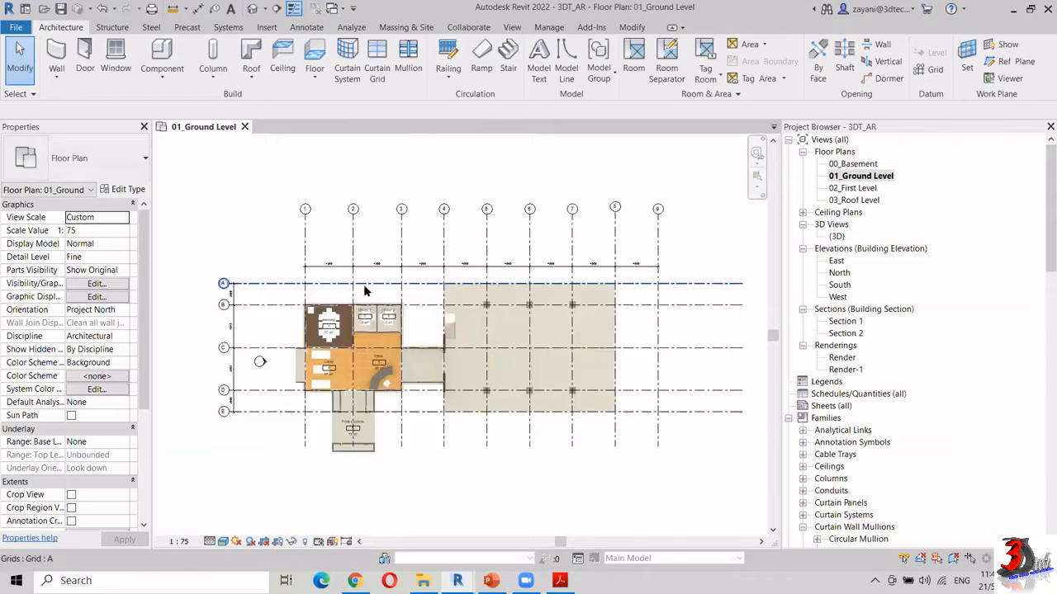
middle_drag(398, 320, 439, 252)
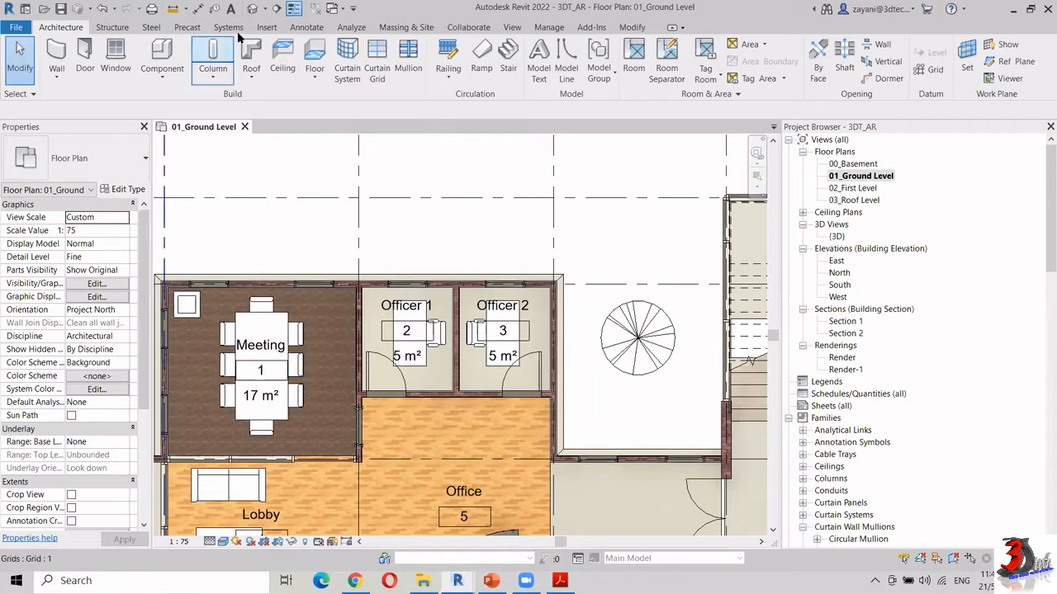
click(319, 29)
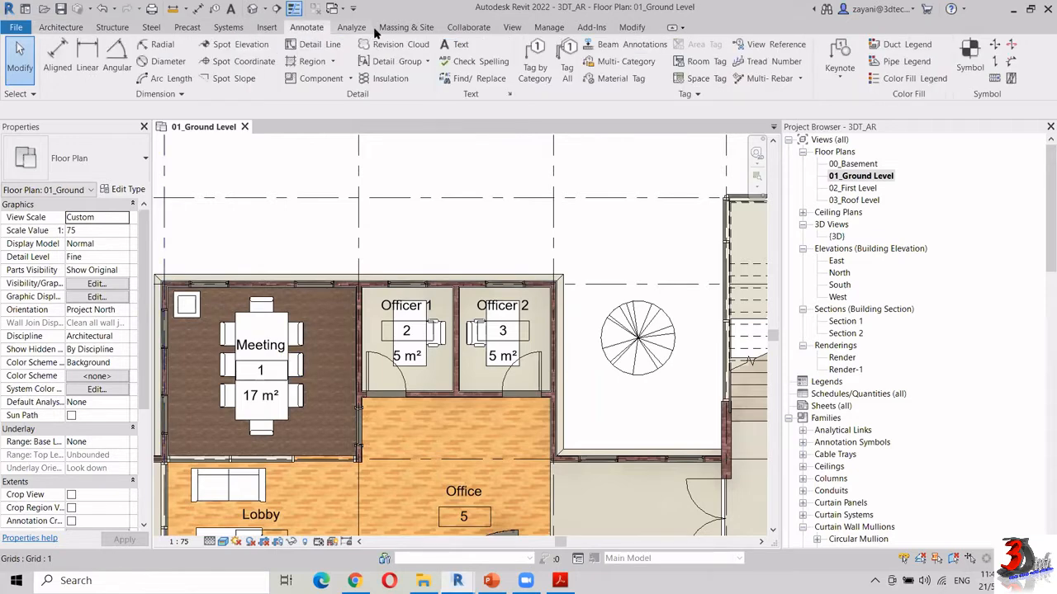
click(535, 73)
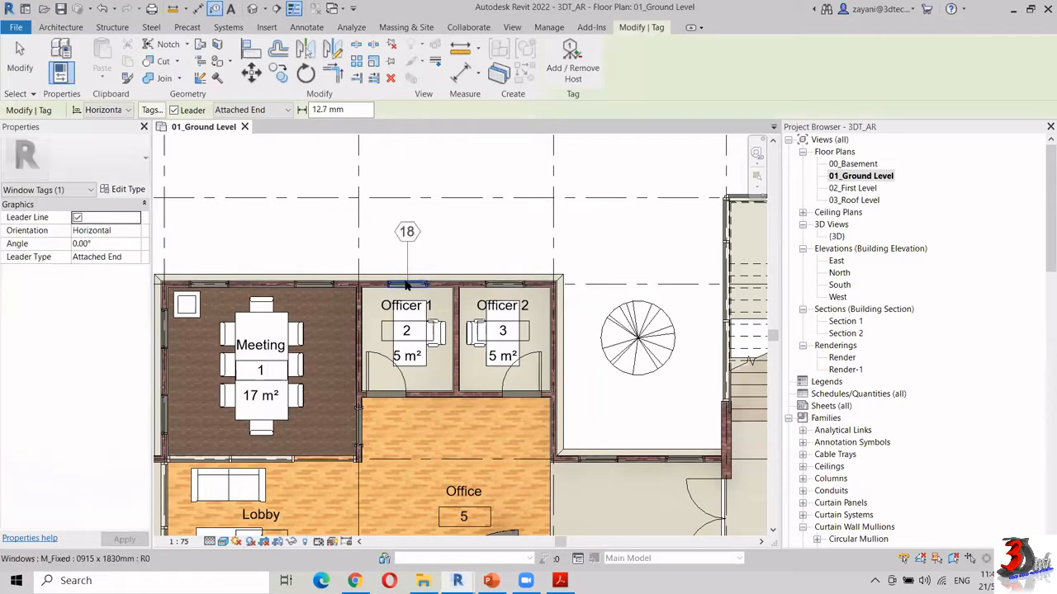
click(405, 285)
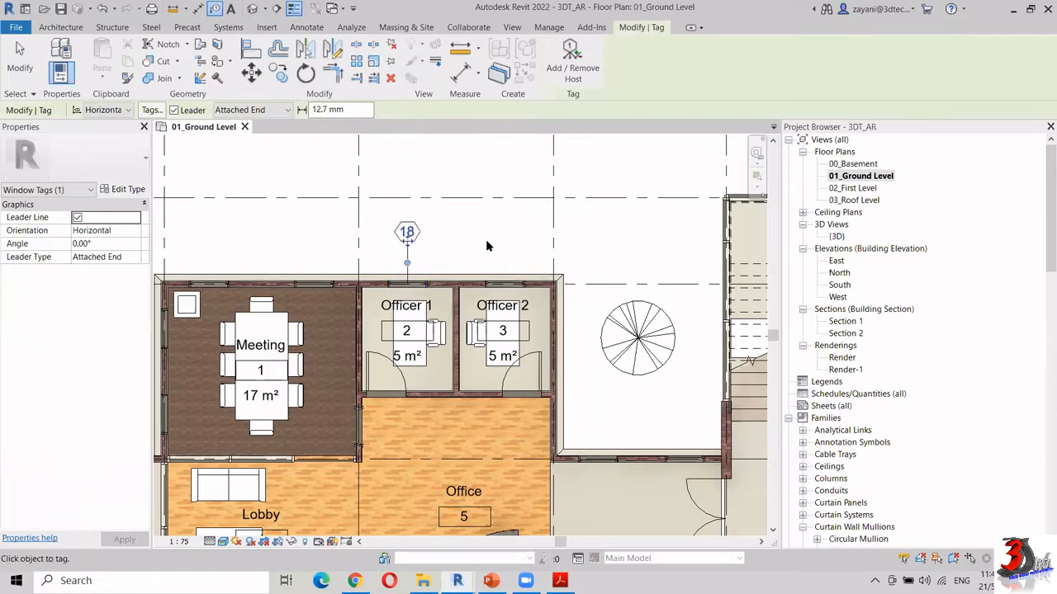
key(Escape)
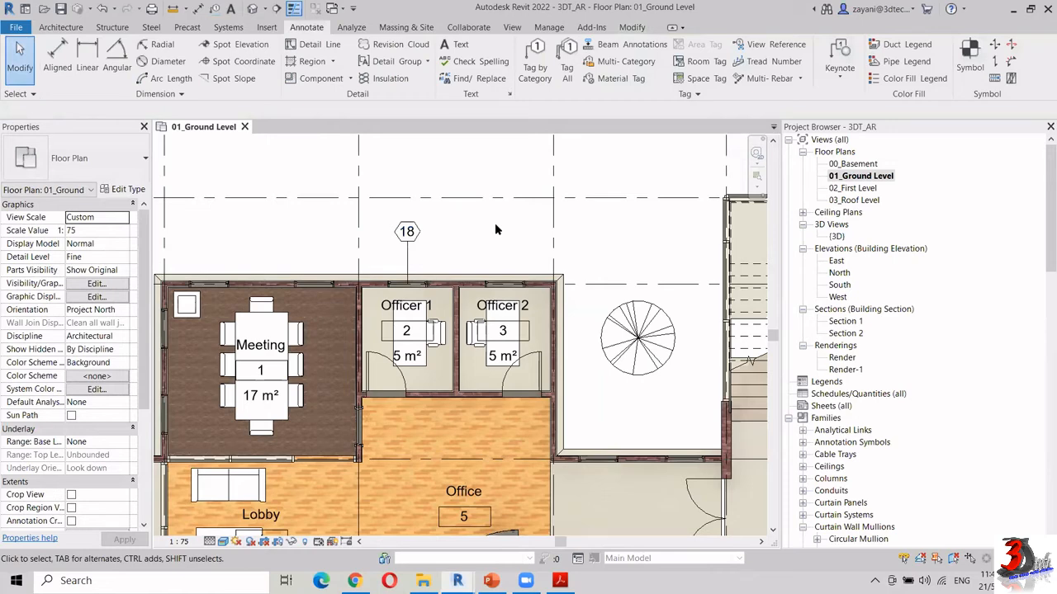
Inspect the window tag at Officer 1 and the properties of the windows in the two officer rooms
click(407, 233)
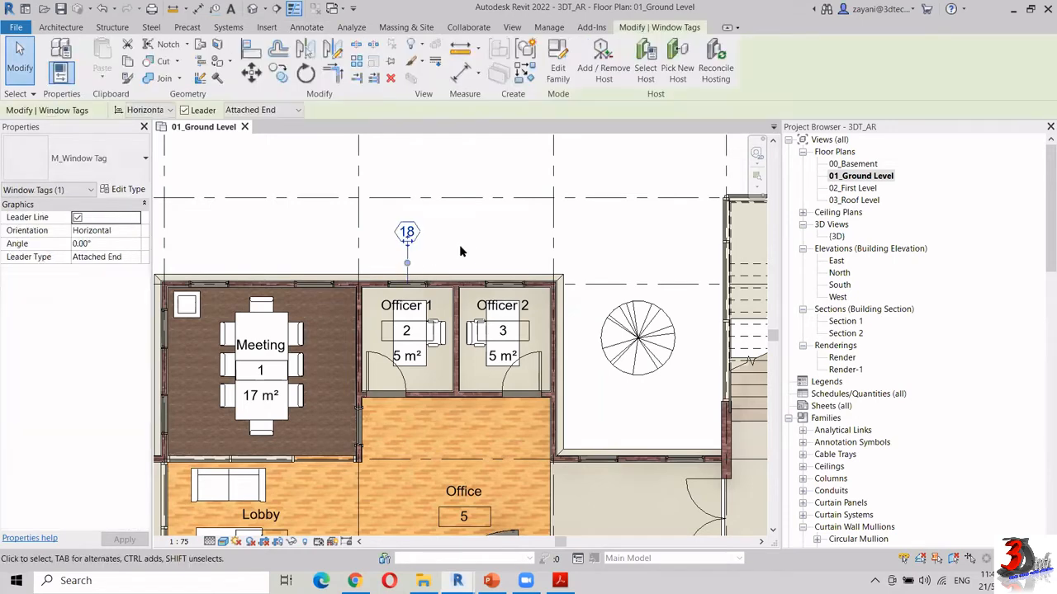
click(459, 244)
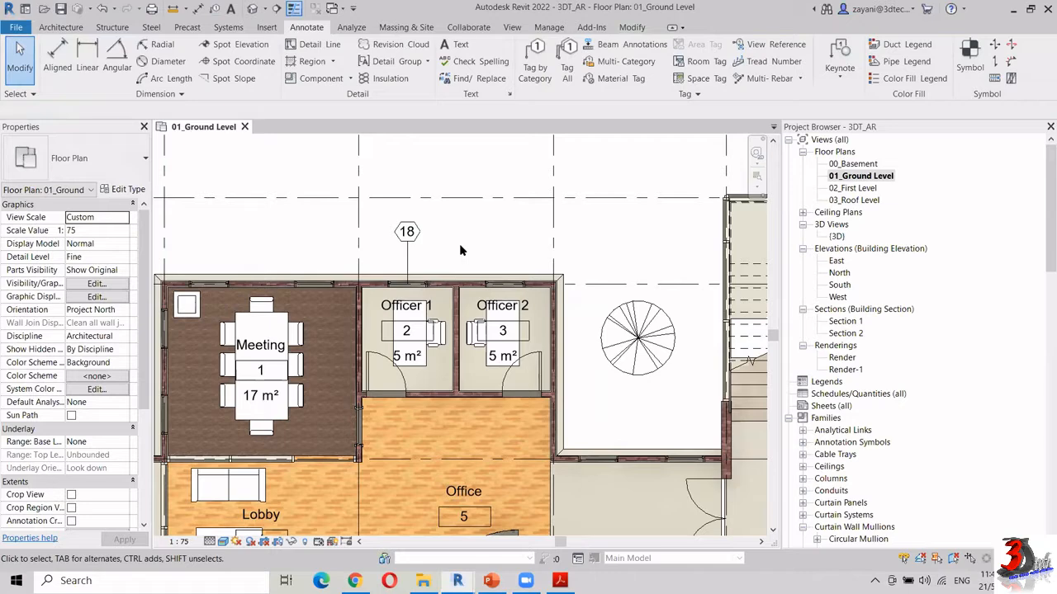
click(500, 284)
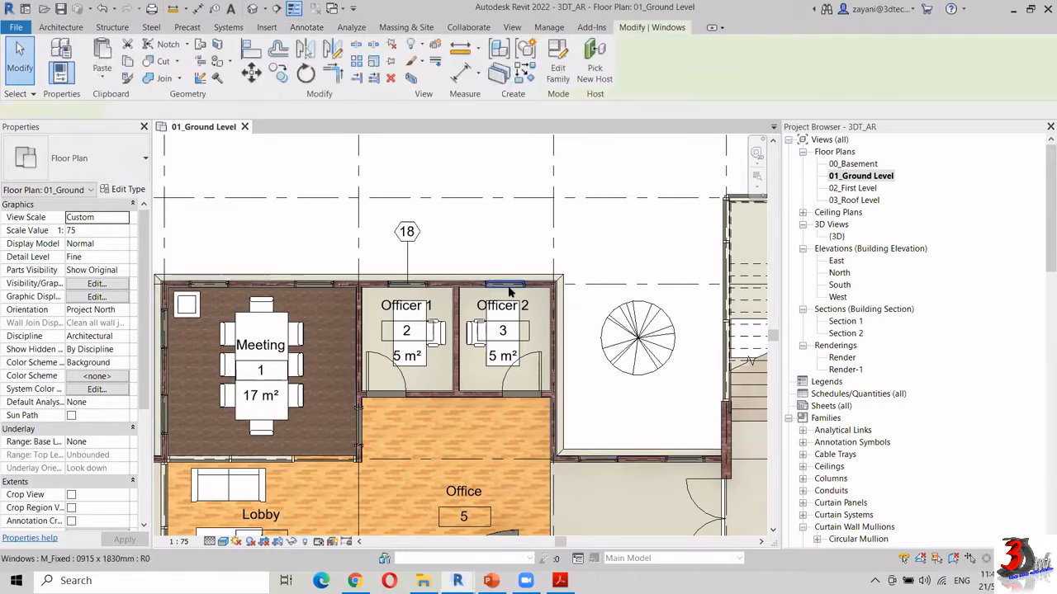
key(Escape)
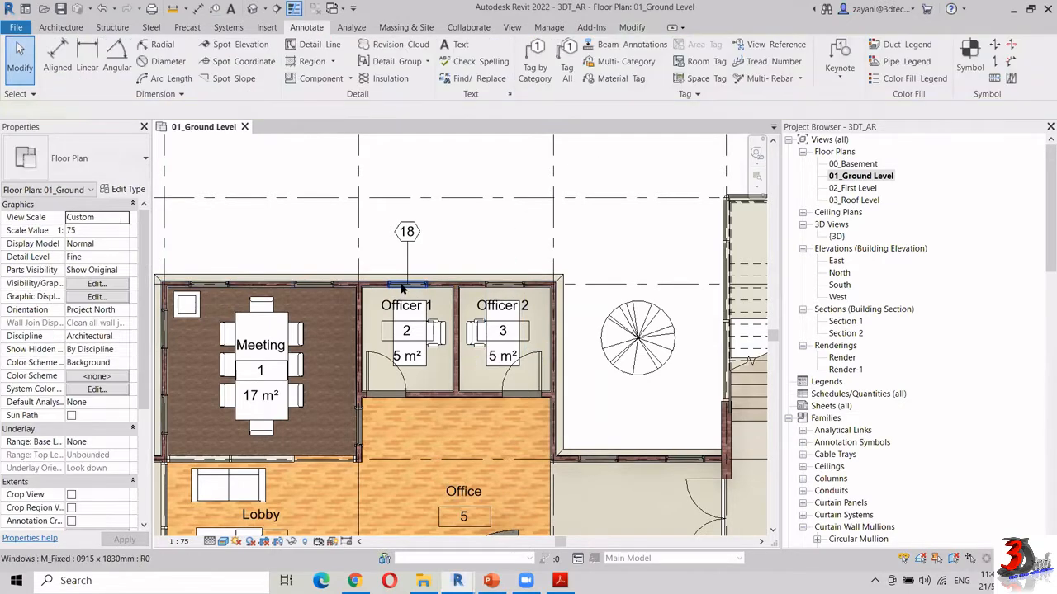
click(402, 287)
click(465, 232)
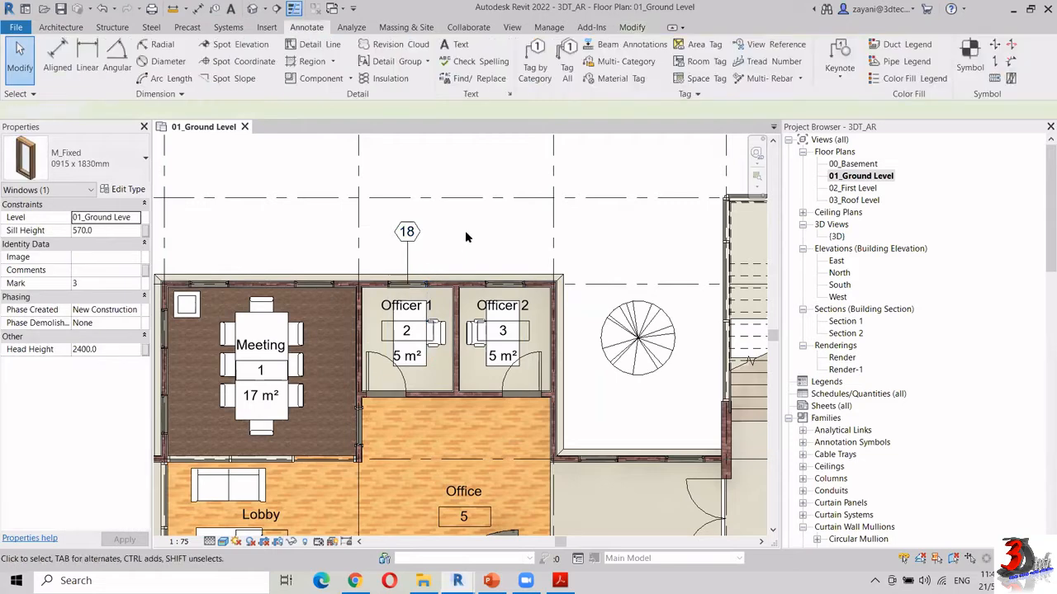
Tag the Officer 2 window and the two upper Meeting room windows by category, with leaders
click(535, 62)
click(515, 283)
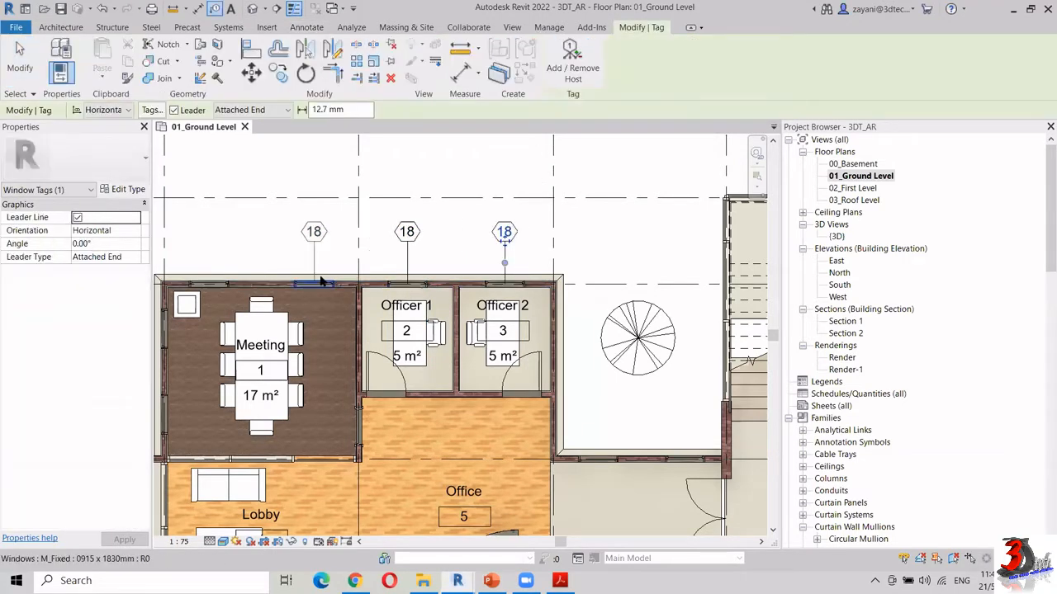
click(222, 284)
key(Escape)
key(Escape)
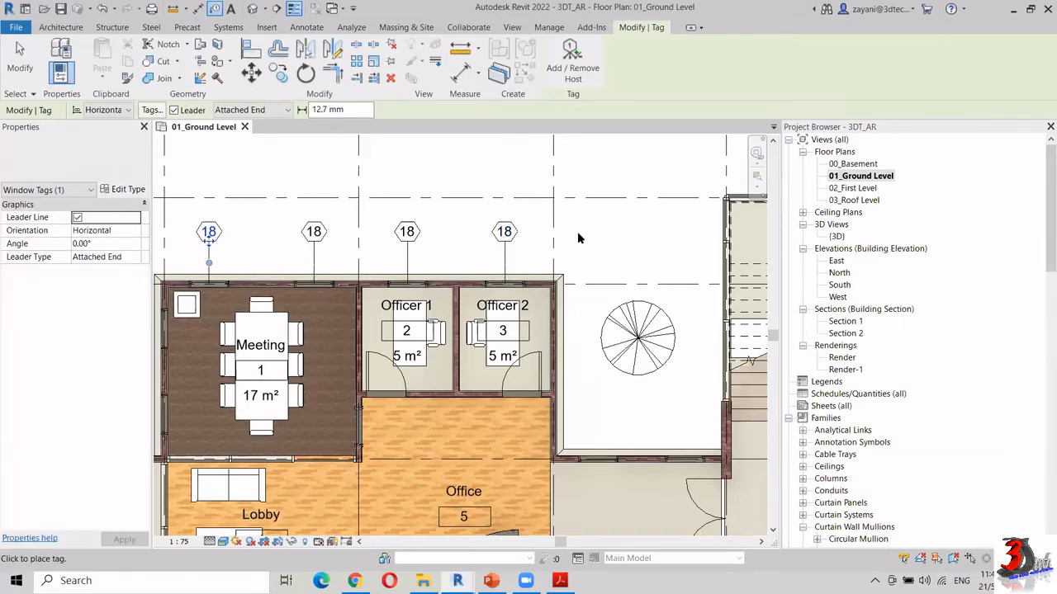
Delete the four window tags above the Officer 2, Officer 1 and Meeting rooms
click(503, 262)
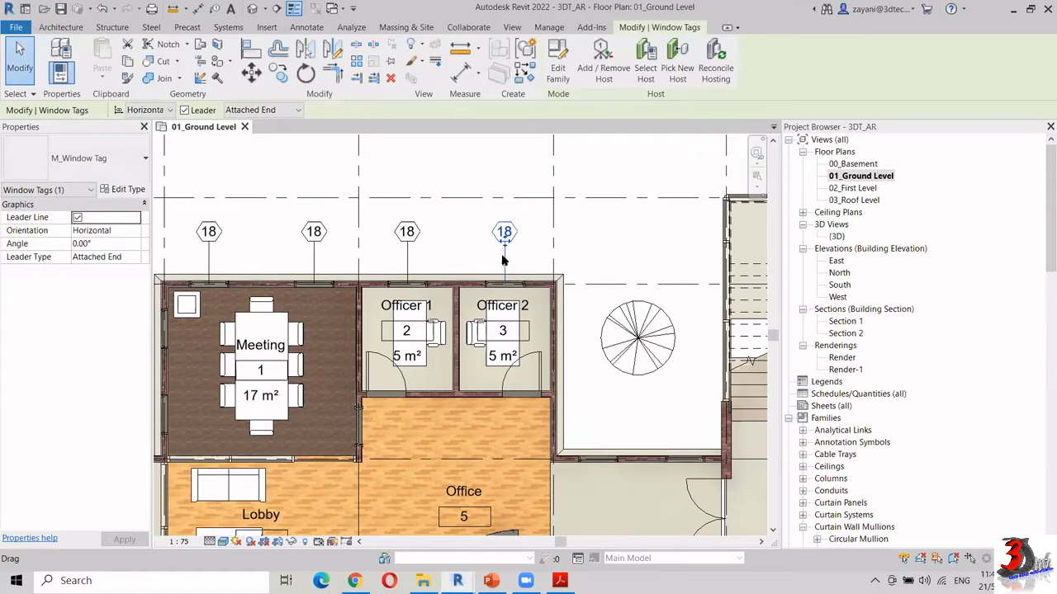
key(Delete)
click(408, 253)
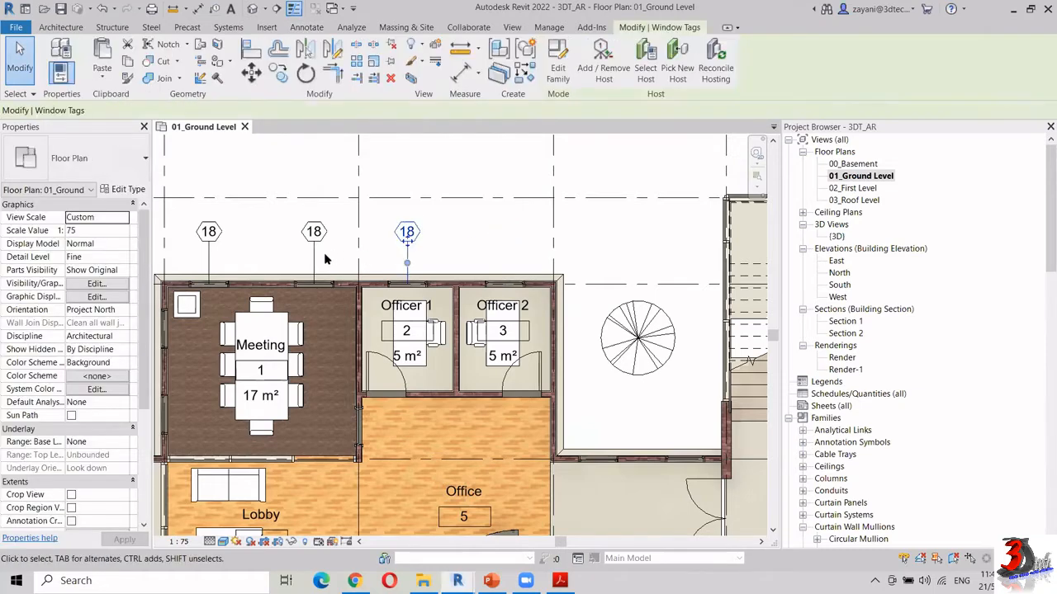
key(Delete)
click(315, 254)
key(Delete)
click(211, 255)
key(Delete)
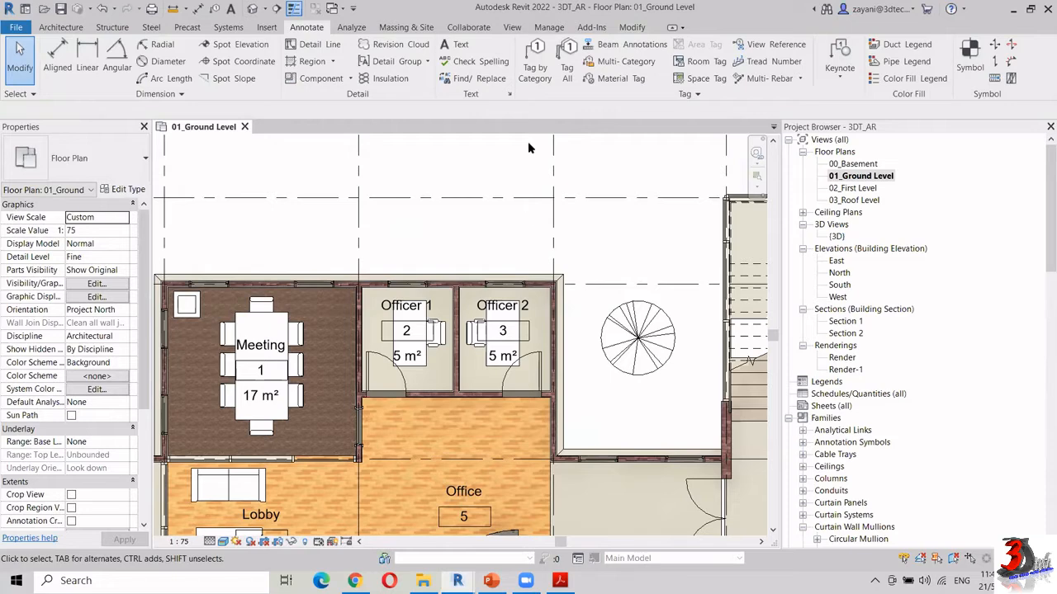
Tag the Officer 2 room's window by category, with an attached-end leader
click(535, 66)
click(505, 285)
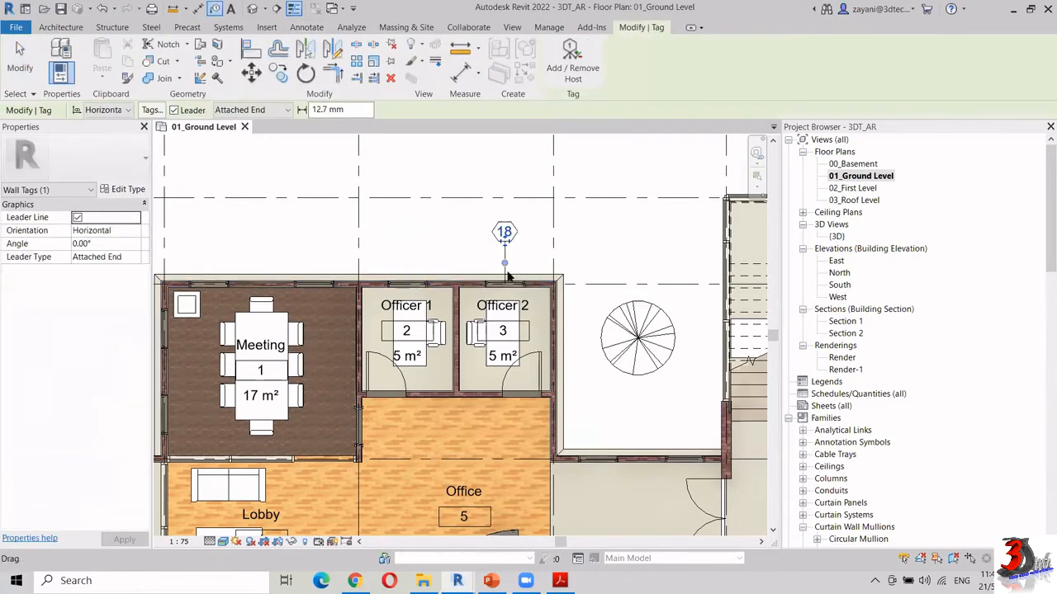
key(Escape)
Add the Officer 1 window and the two upper Meeting room windows as additional hosts of the Officer 2 window tag
click(507, 241)
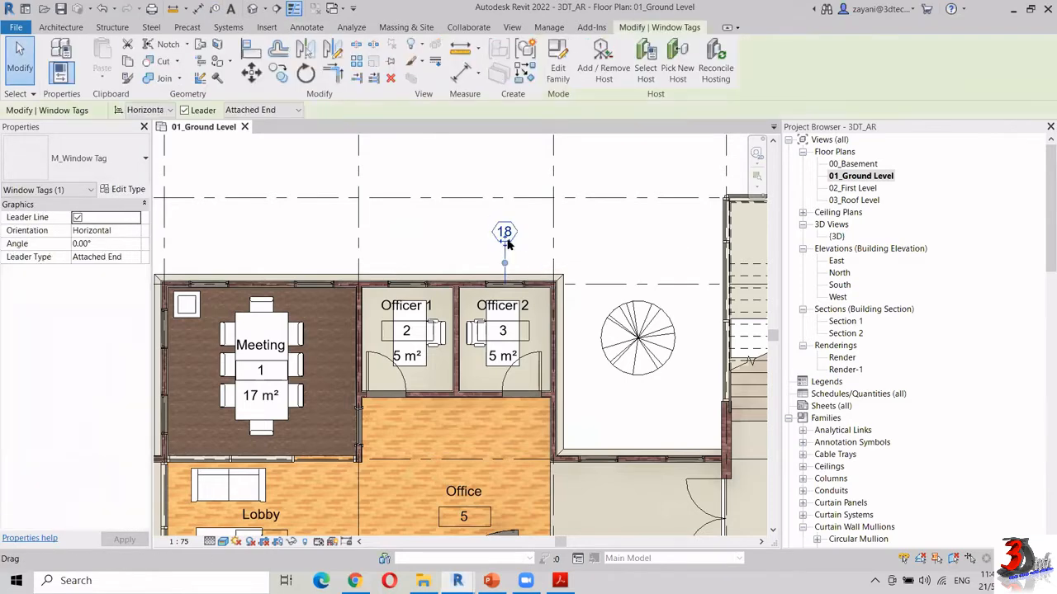
click(604, 58)
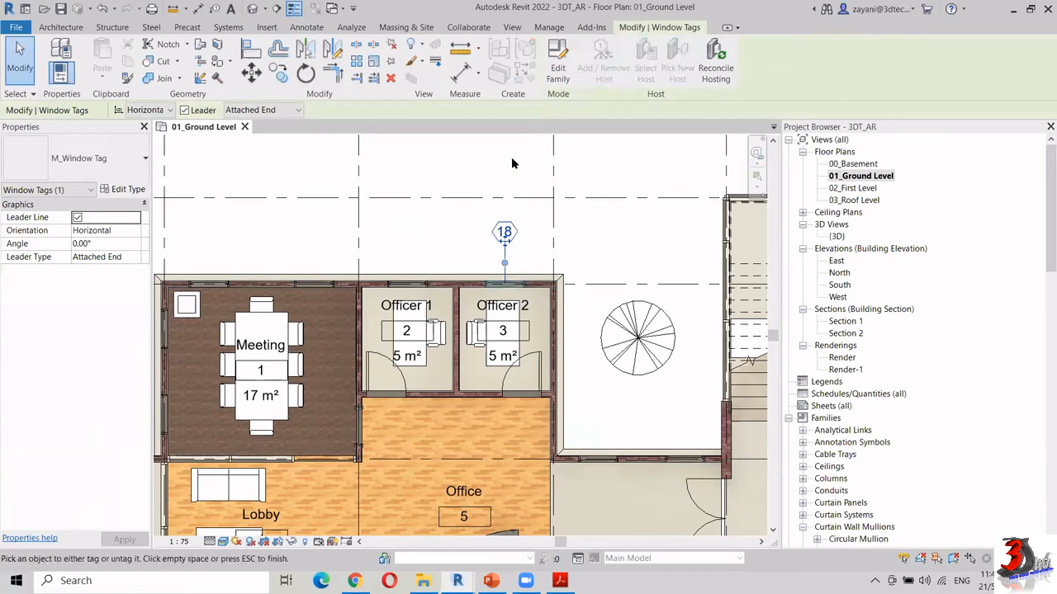
click(313, 285)
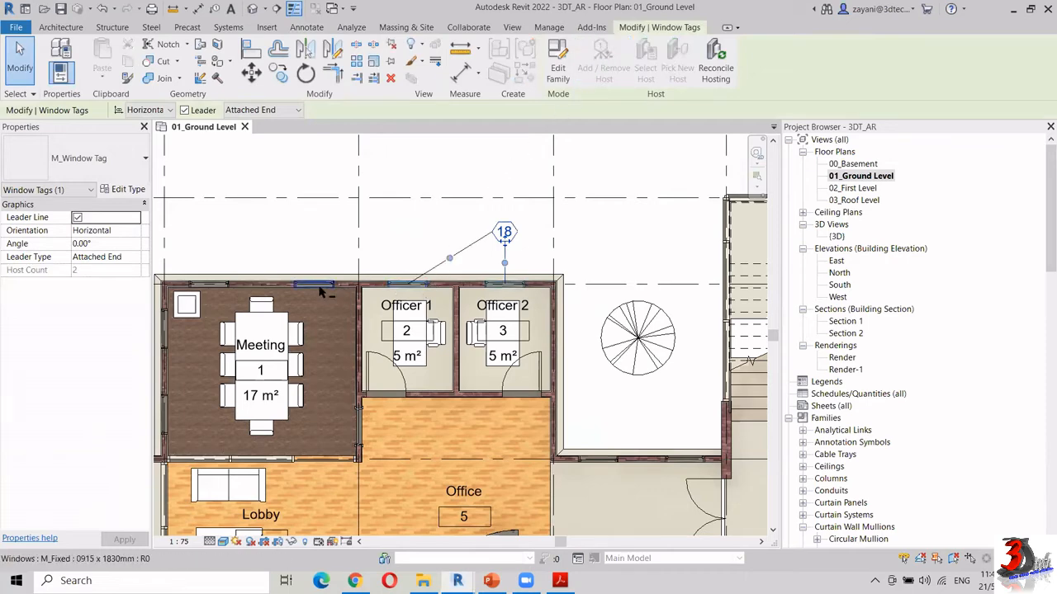
click(214, 285)
click(215, 286)
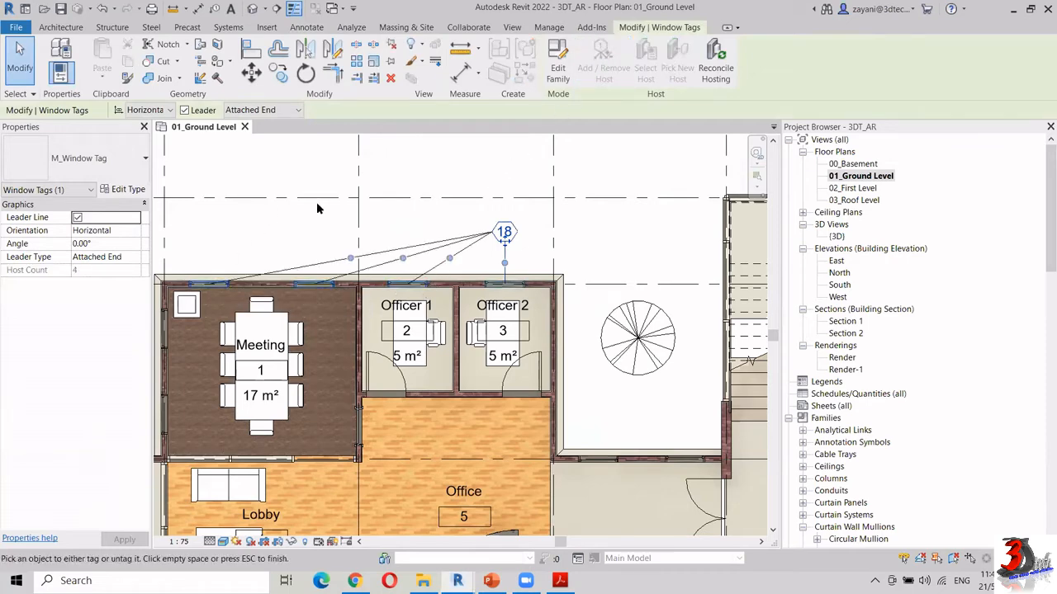
scroll(606, 228, down, 2)
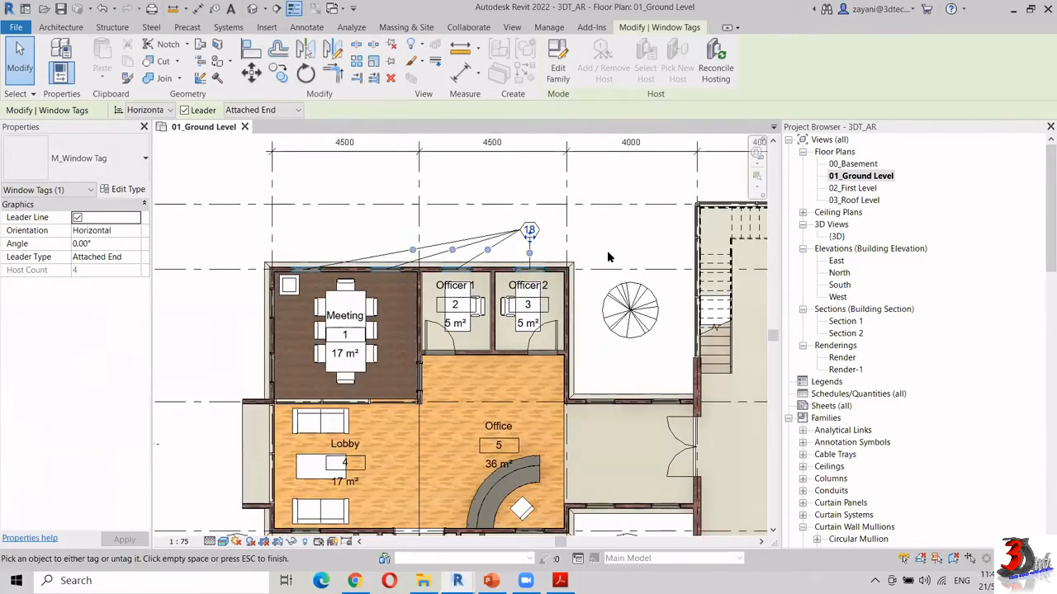
click(551, 241)
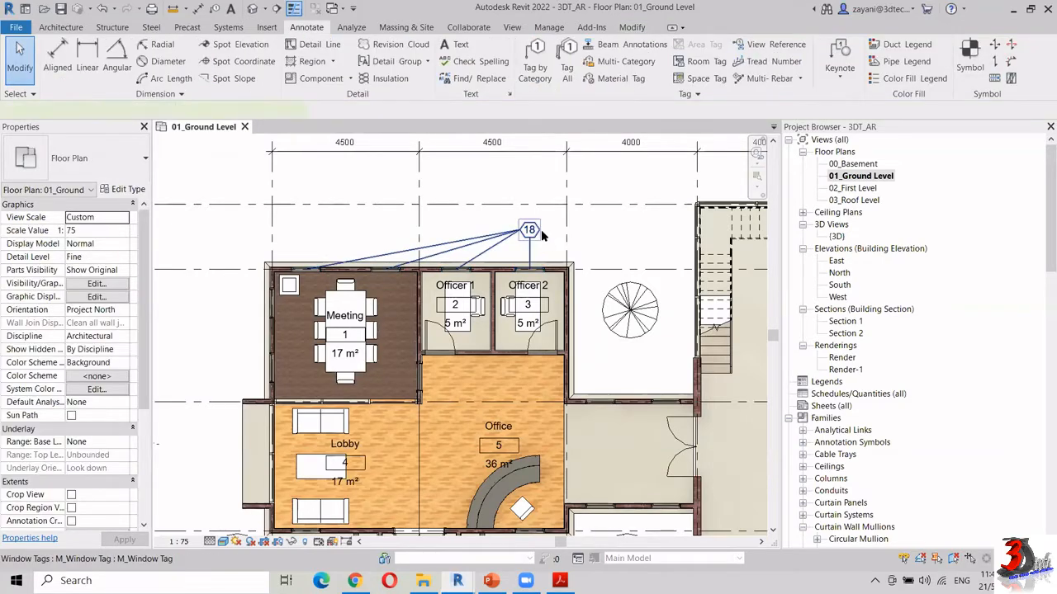
click(540, 229)
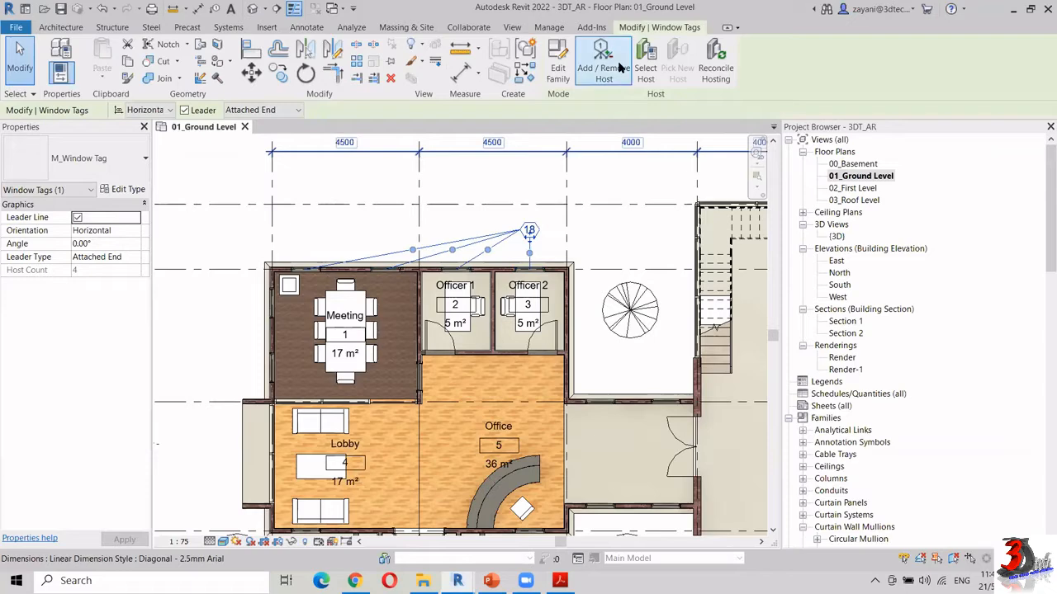
click(619, 66)
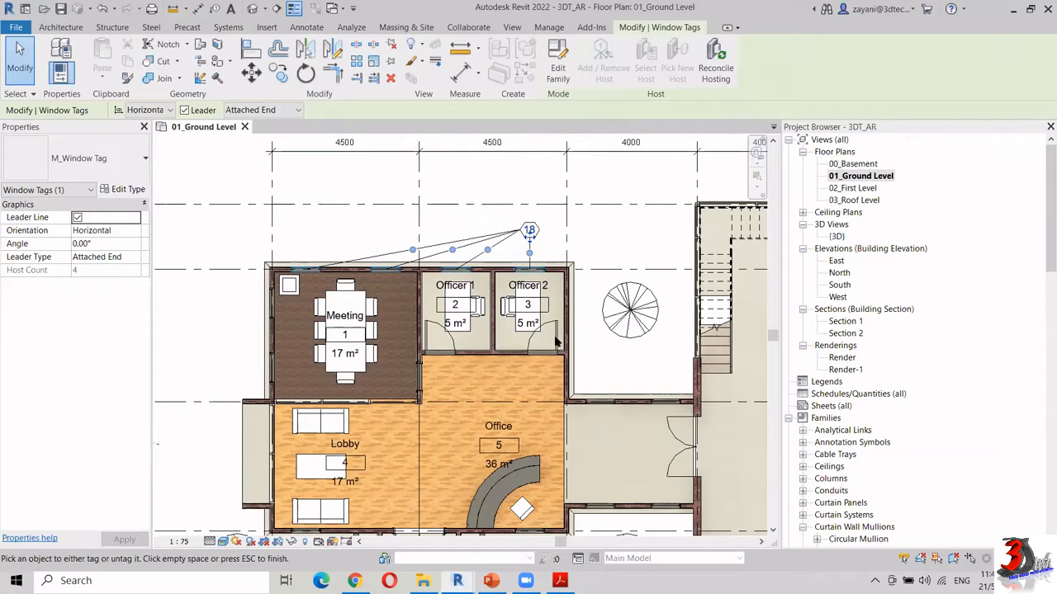
key(Escape)
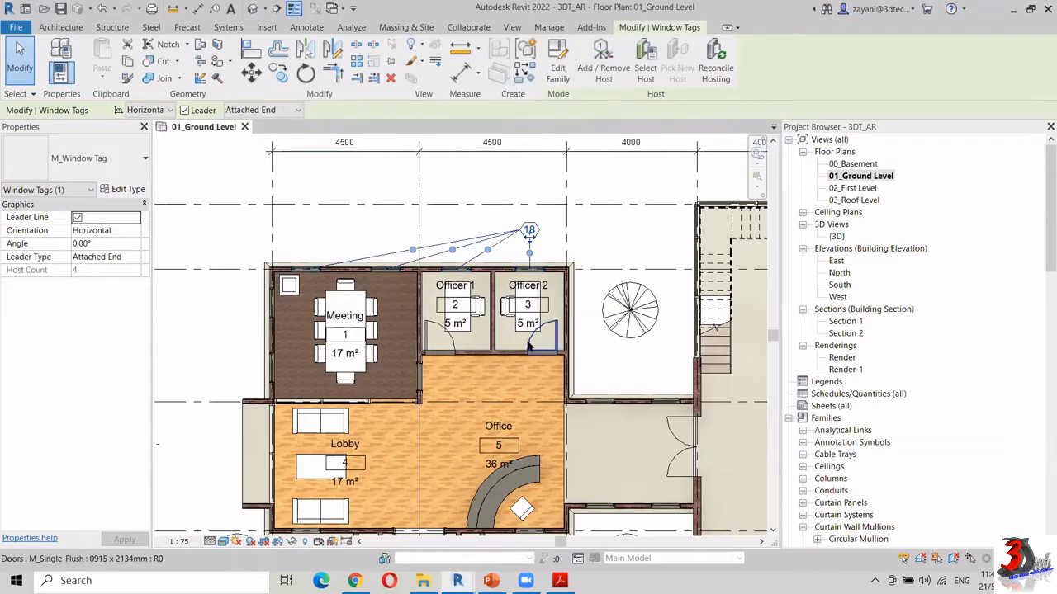
click(622, 259)
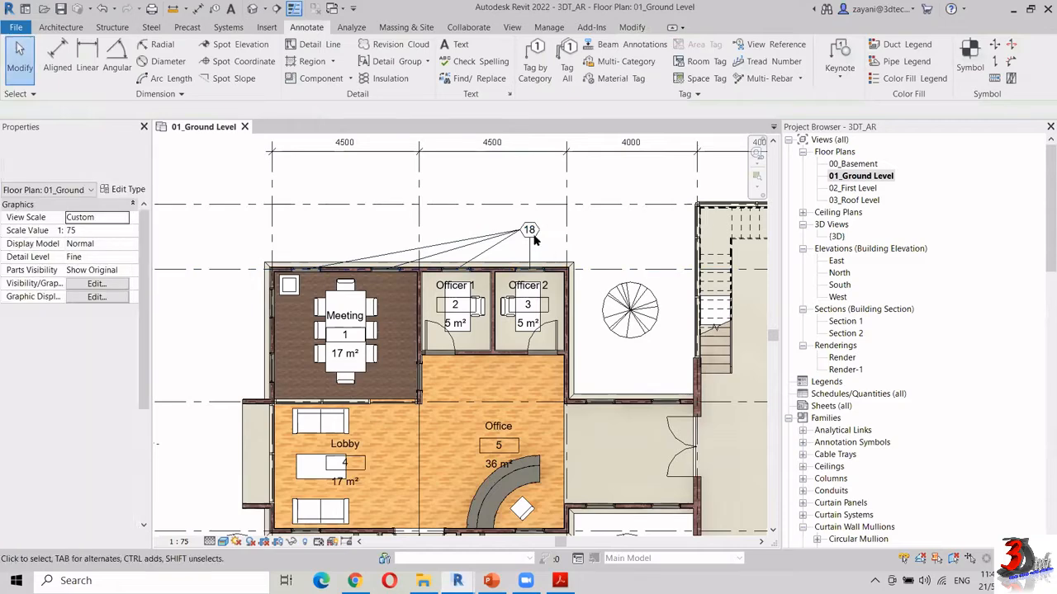
Delete the multi-leader window tag and tag the Officer 2 window by category again, with a leader
click(532, 236)
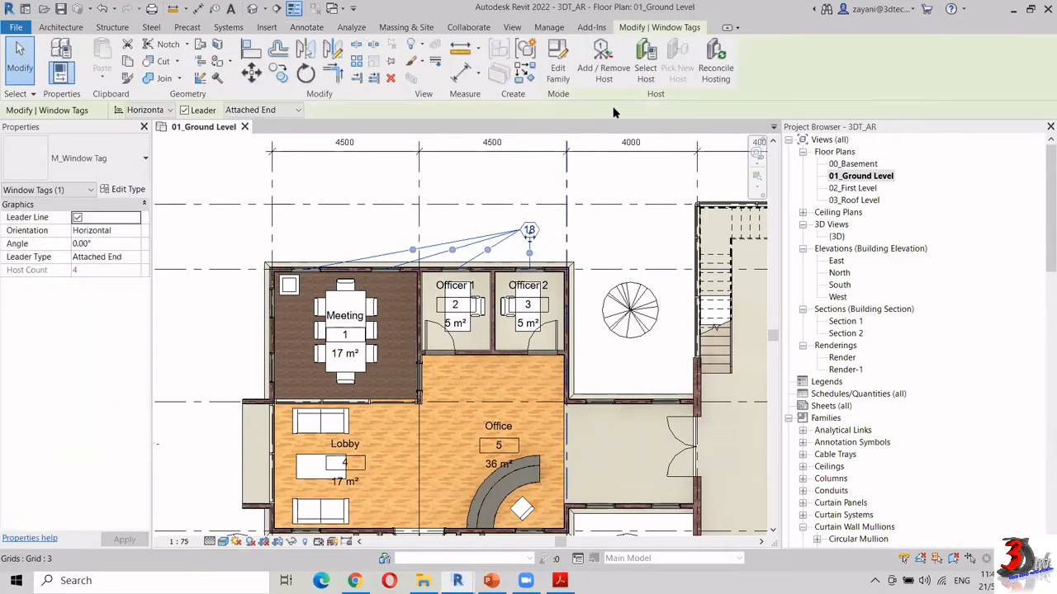
click(636, 172)
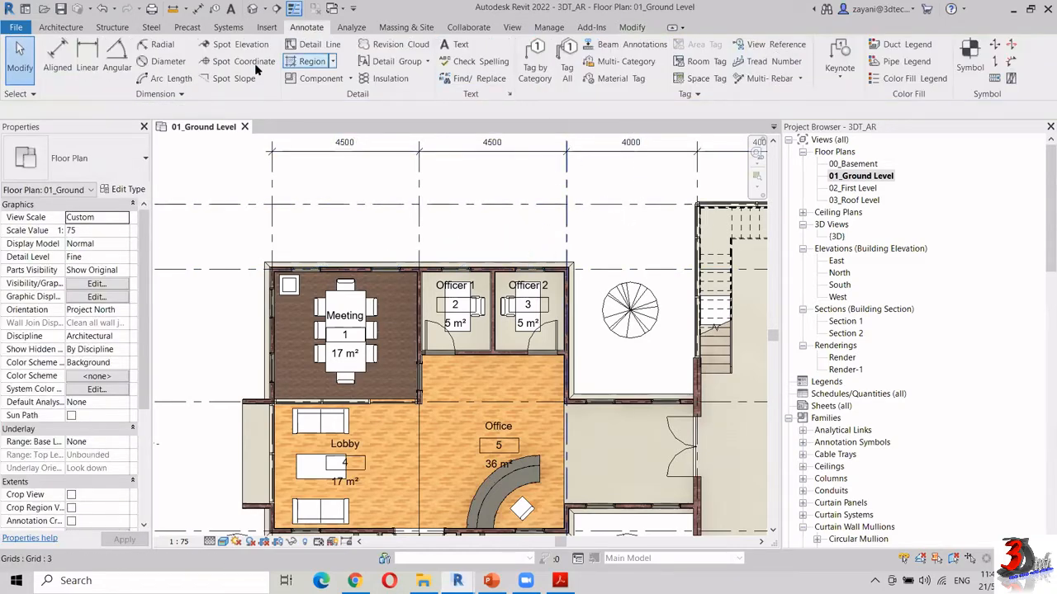
click(535, 66)
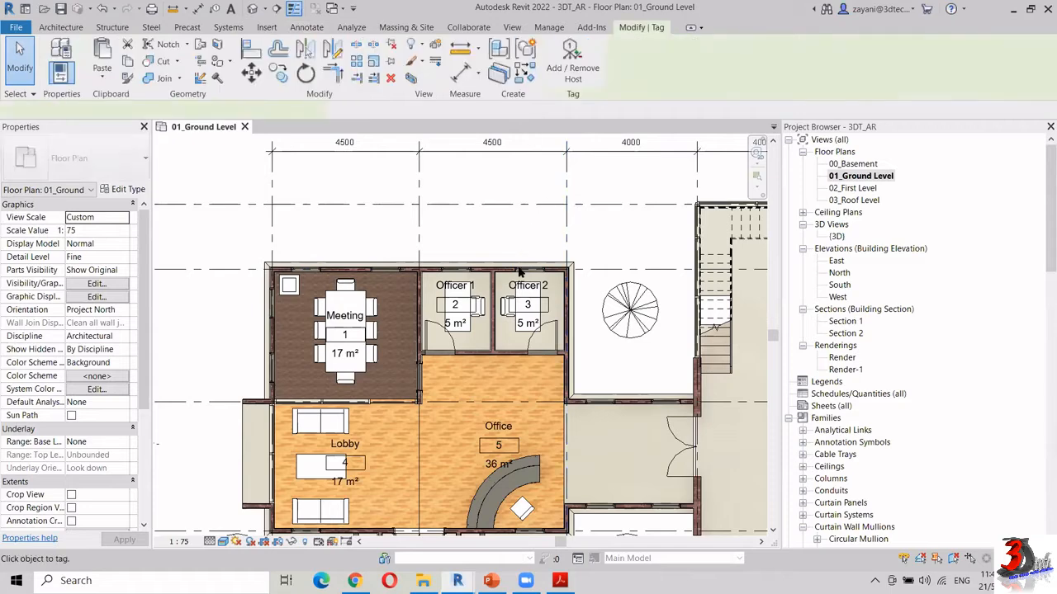
click(528, 272)
key(Escape)
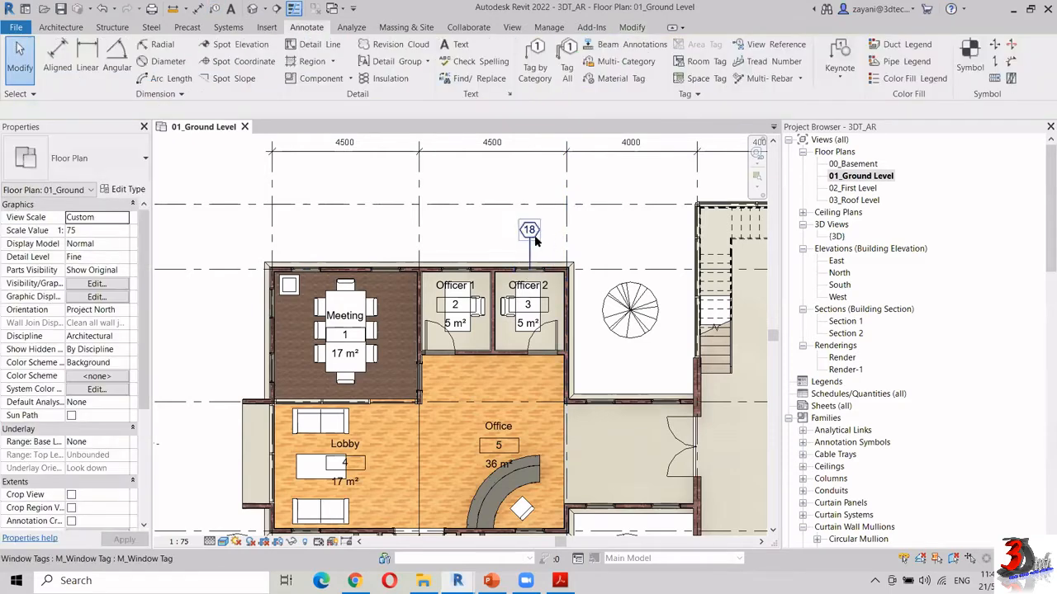
Open the Officer 2 window tag's family for editing and check which parameter its label uses
click(544, 235)
scroll(545, 232, up, 5)
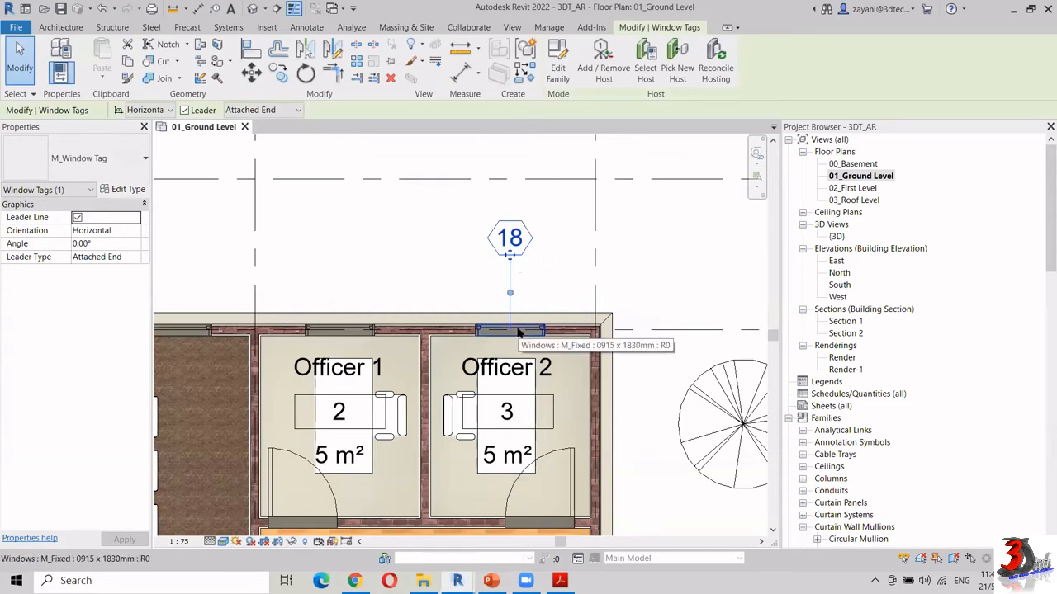
click(559, 63)
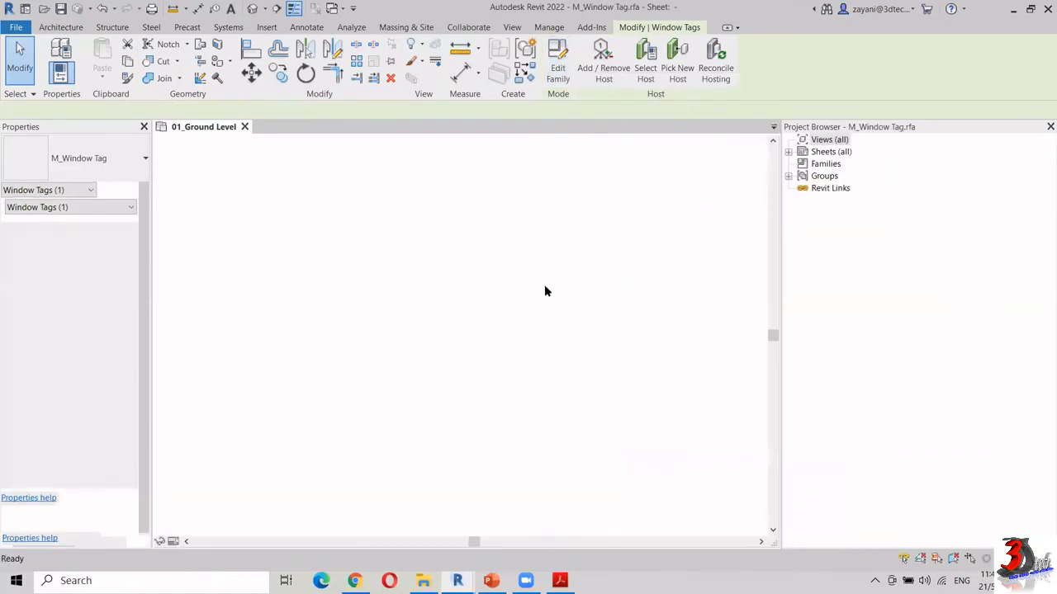
click(531, 289)
click(475, 73)
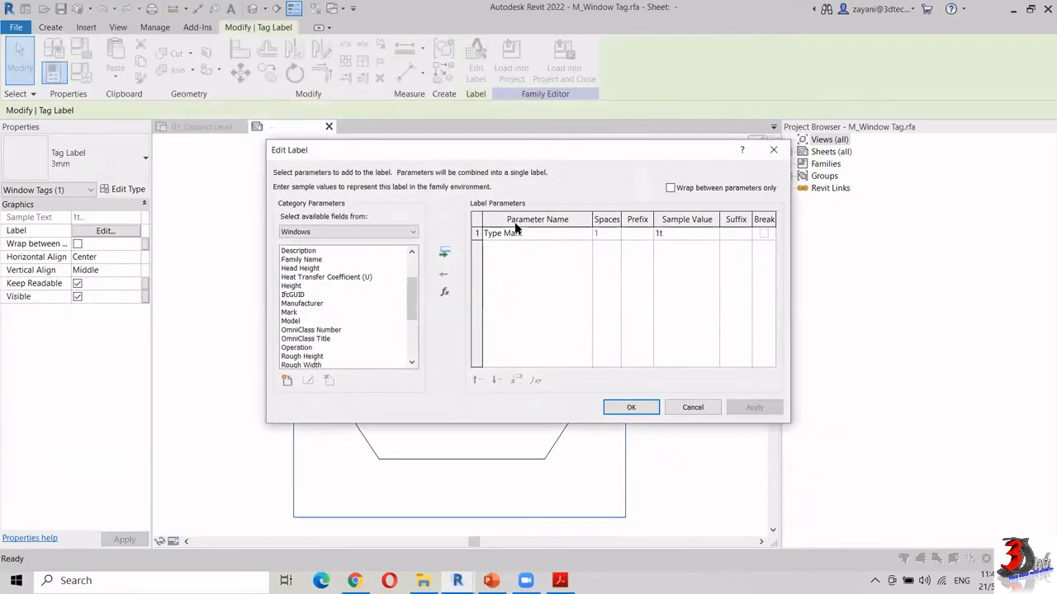
click(631, 405)
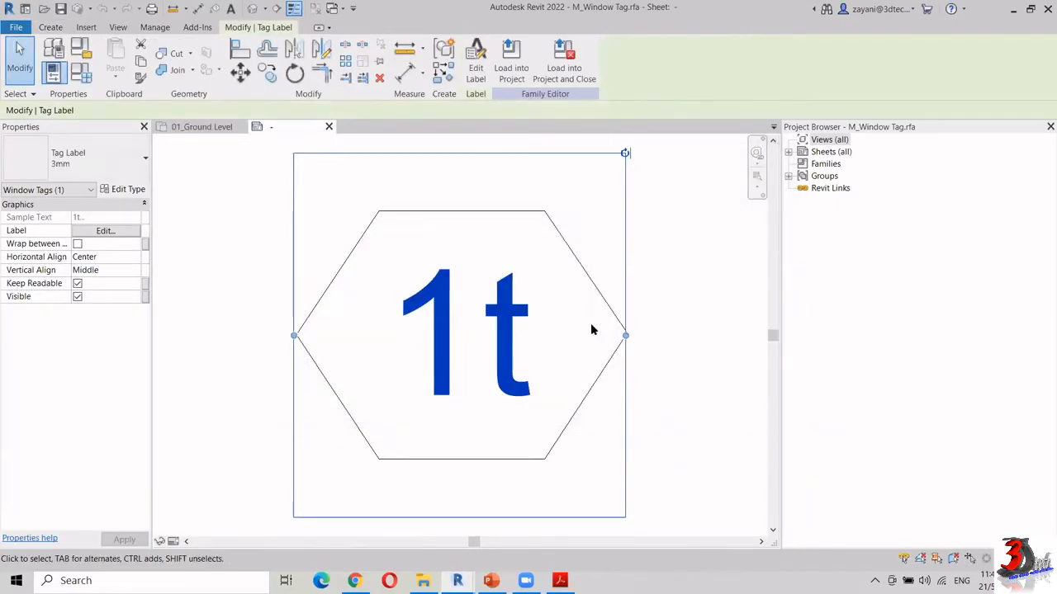
Replace the Type Mark parameter in the tag's label with Family Name
click(476, 64)
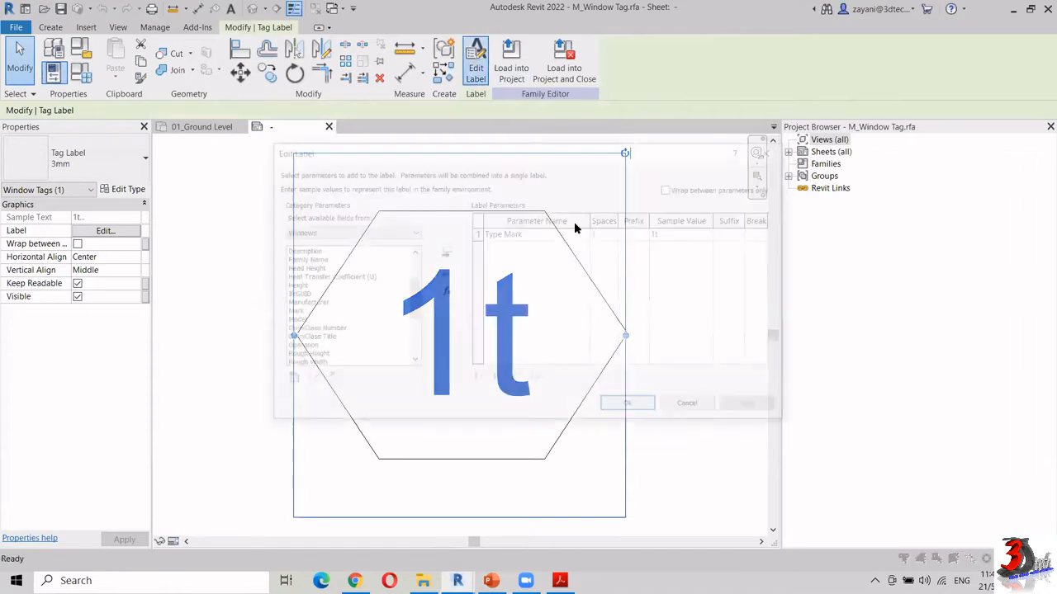
click(477, 233)
click(447, 272)
click(302, 295)
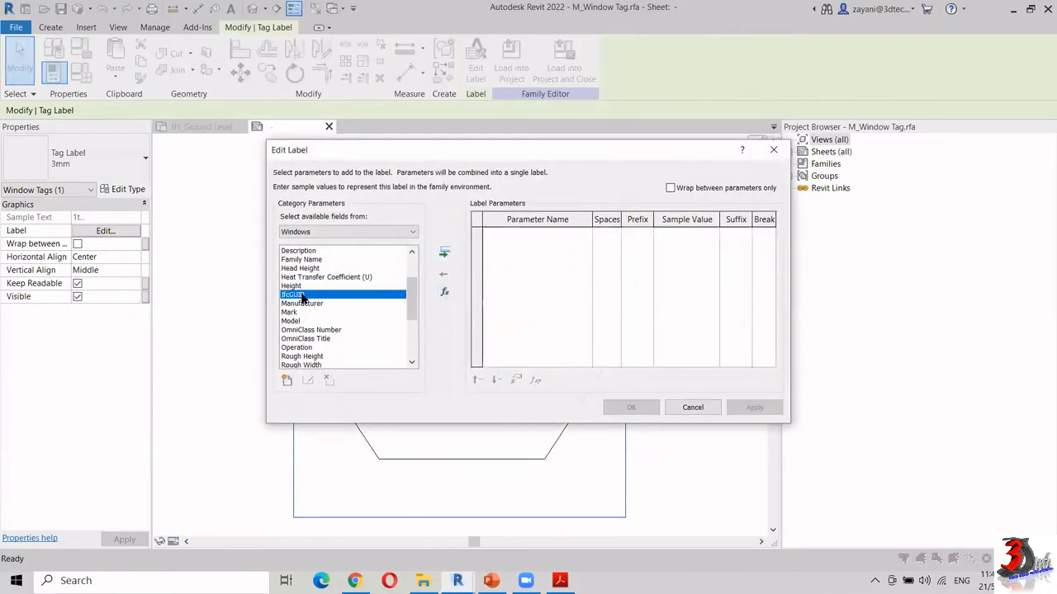
key(f)
click(443, 254)
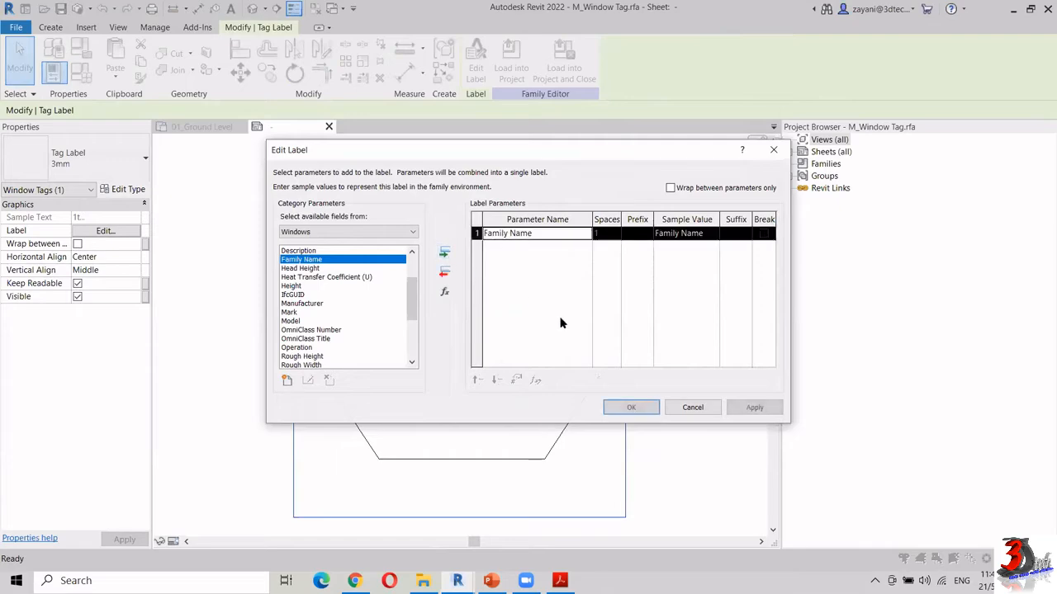
click(625, 406)
click(598, 354)
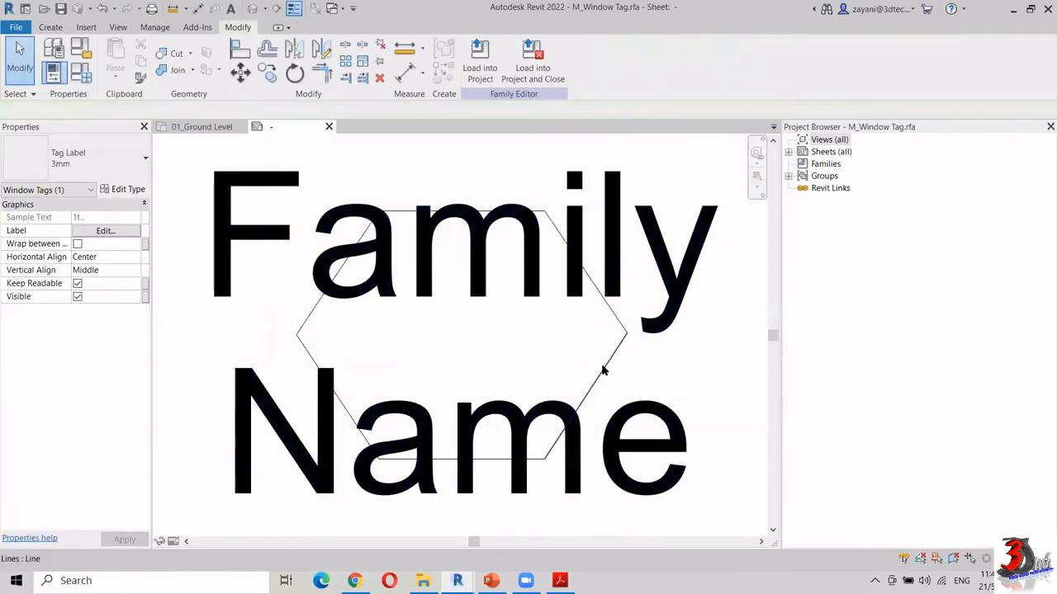
Delete the hexagonal outline around the label in the window tag family
key(Tab)
click(602, 366)
key(Delete)
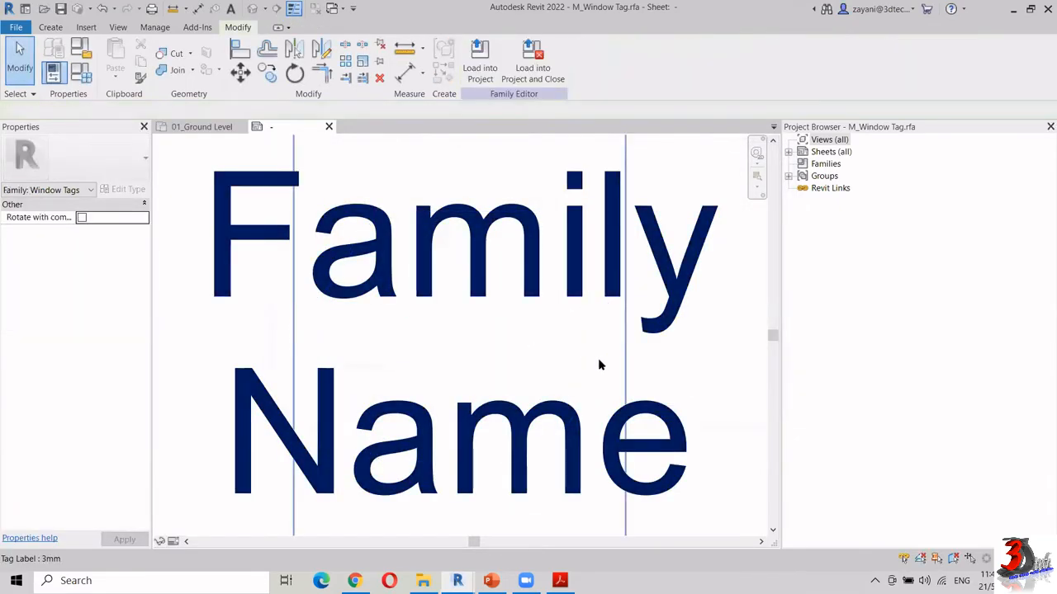
Widen the Family Name label on both sides so its text fits on one line
scroll(601, 357, down, 4)
click(607, 351)
drag(619, 350, 748, 349)
scroll(426, 360, down, 3)
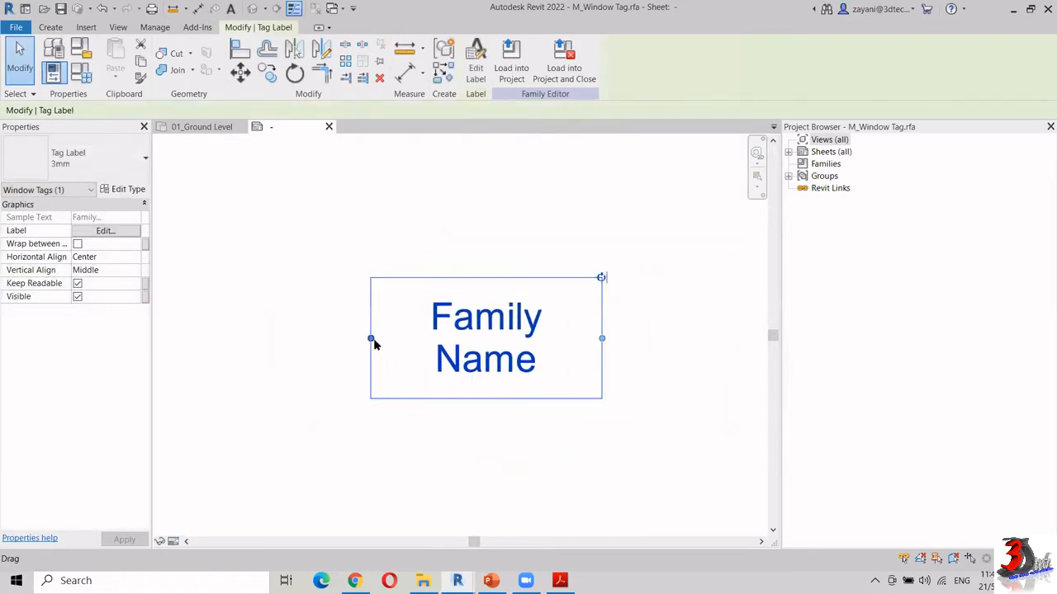
drag(370, 339, 350, 342)
click(598, 423)
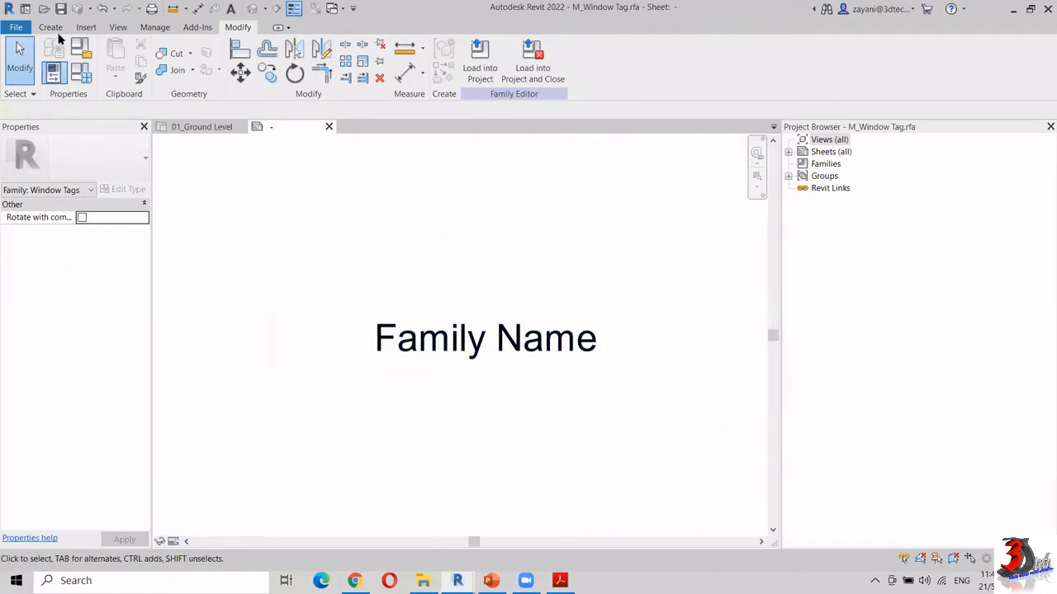
Place a new label below Family Name using the Multi Leader Tag parameter Host Count with the suffix X
click(53, 28)
click(495, 76)
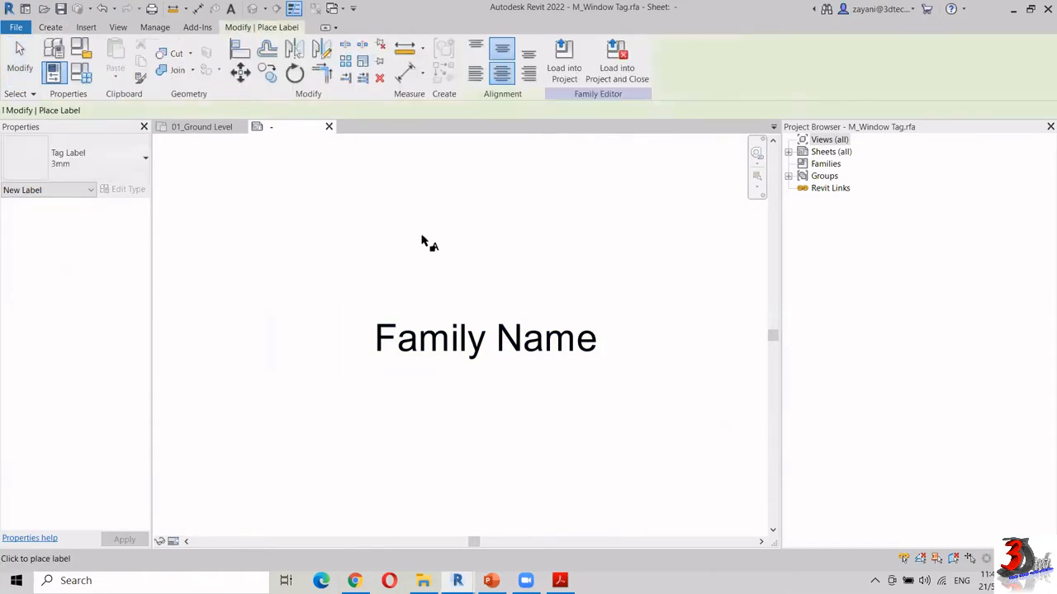
click(567, 409)
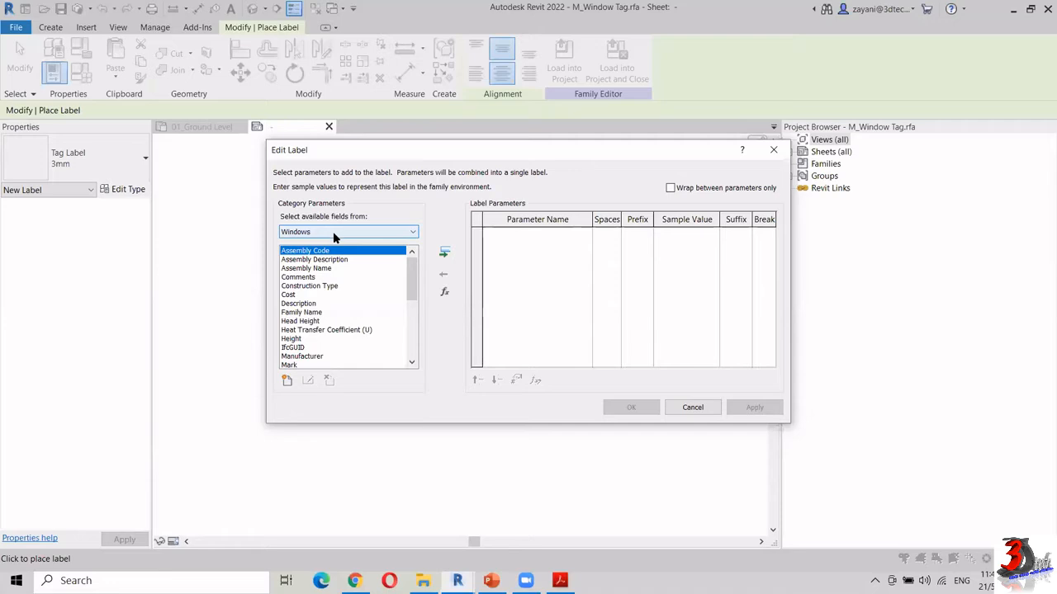
click(334, 232)
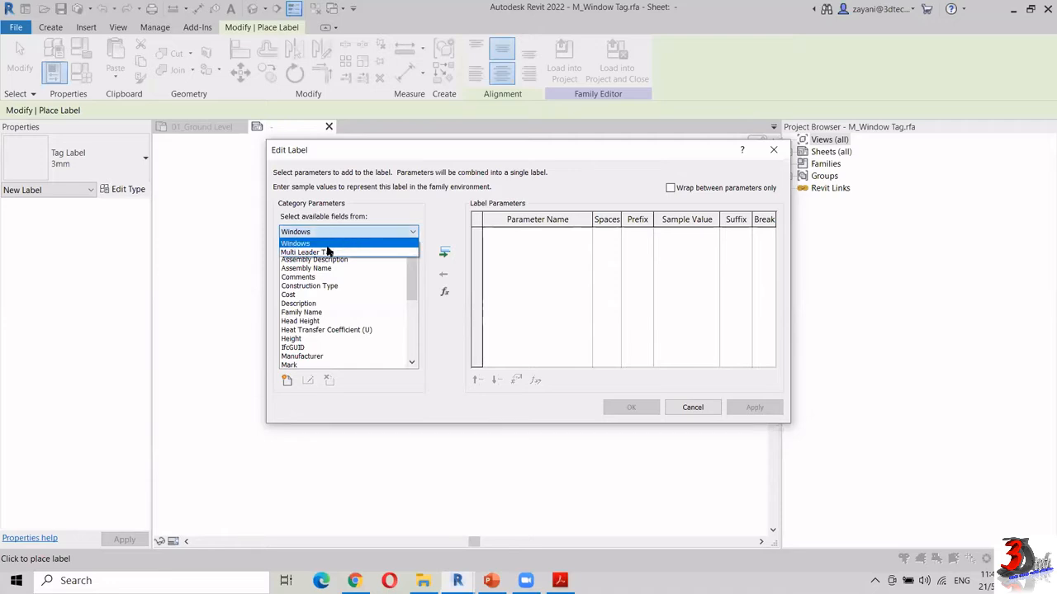
click(325, 253)
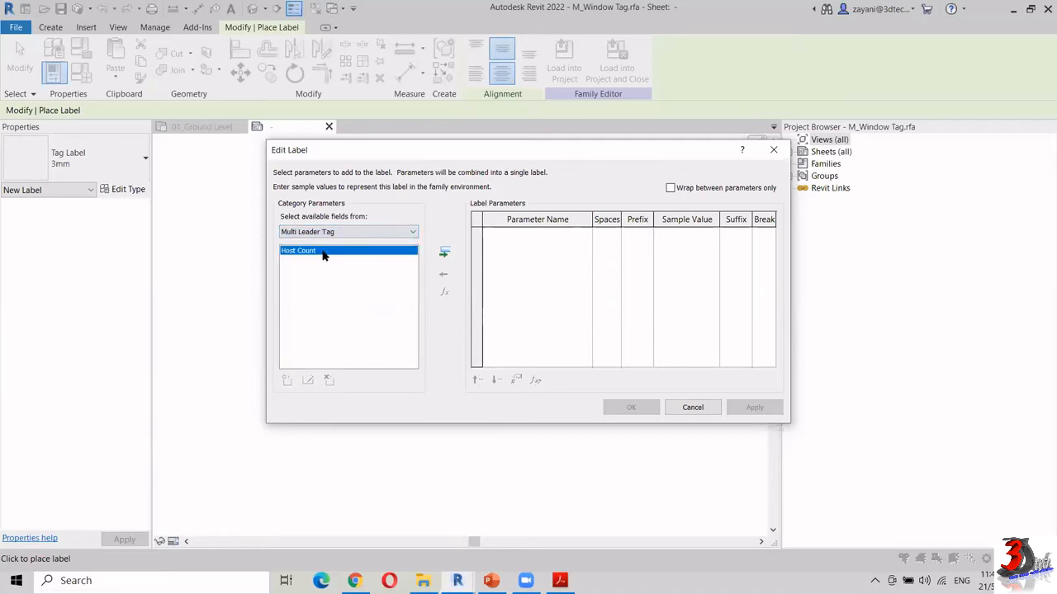
click(445, 253)
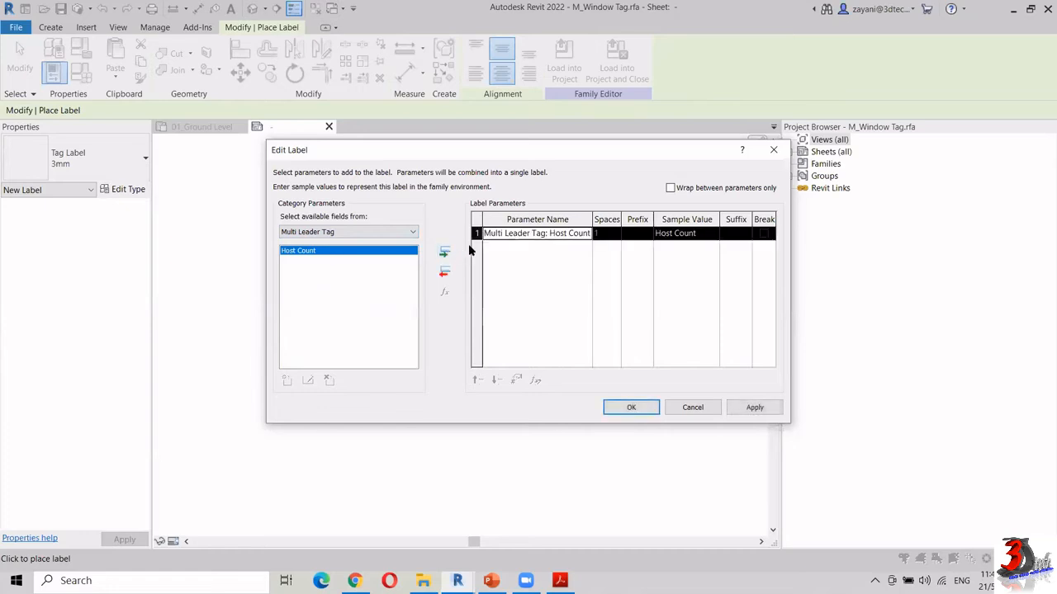
click(728, 234)
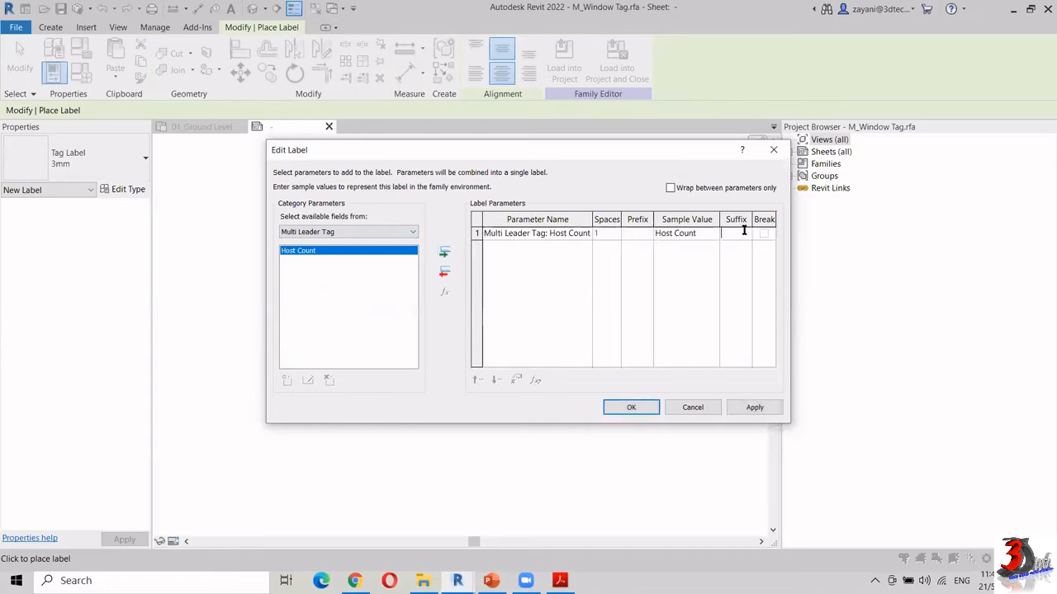
text(X)
click(640, 406)
key(Escape)
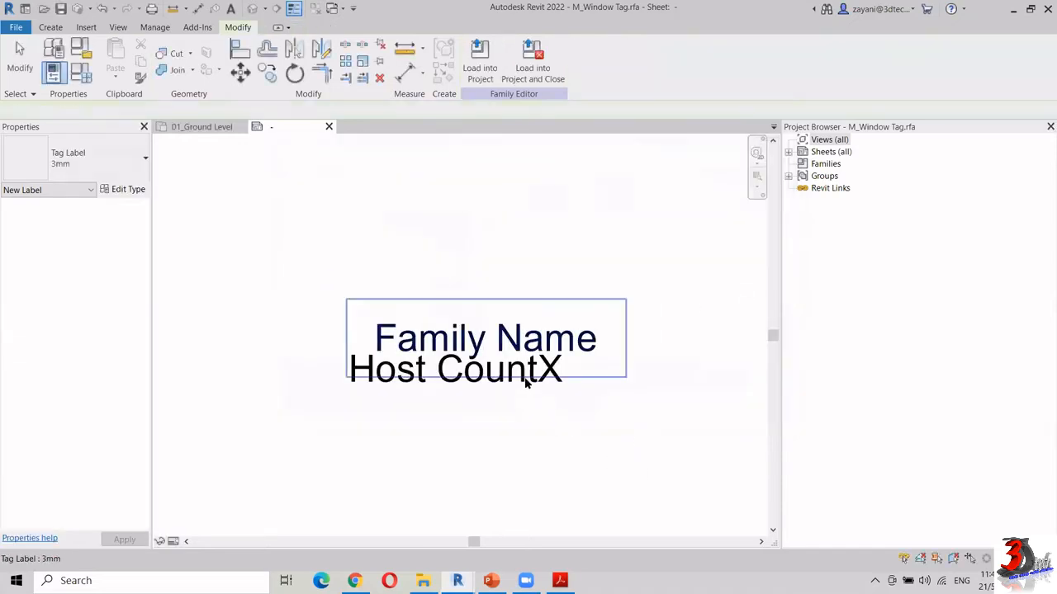
Move the Host Count label sideways so it lines up beneath the Family Name label
click(523, 376)
click(522, 386)
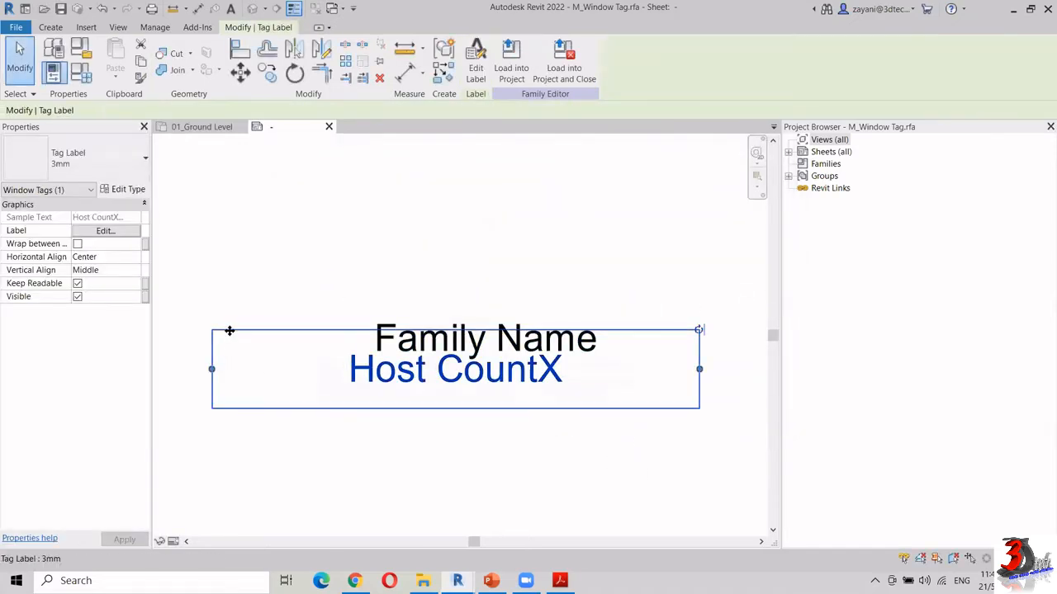
drag(229, 330, 260, 333)
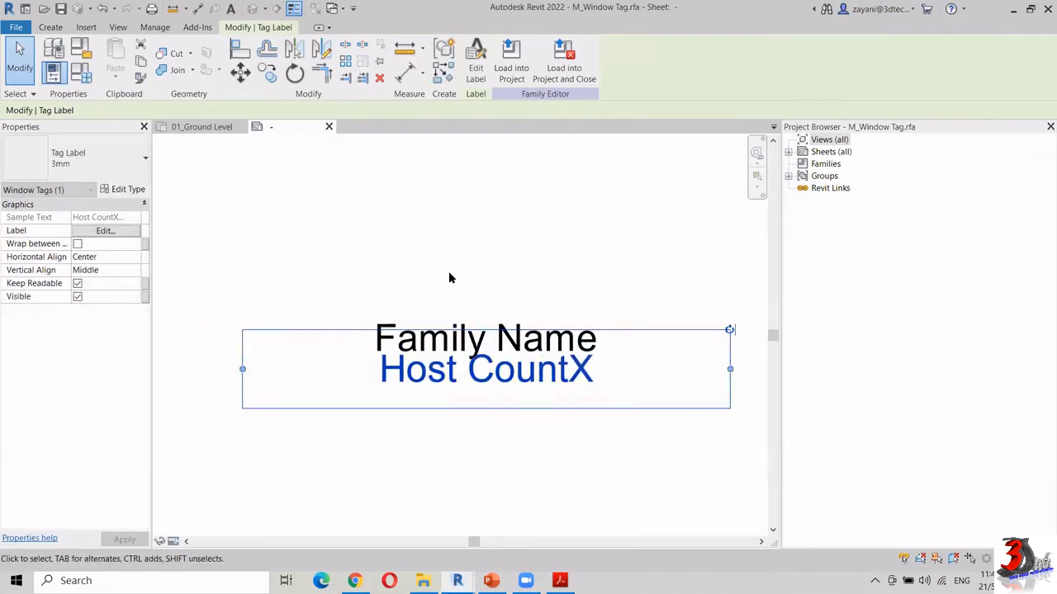
Duplicate the Host Count label's 3mm type under the name 2MM
click(125, 191)
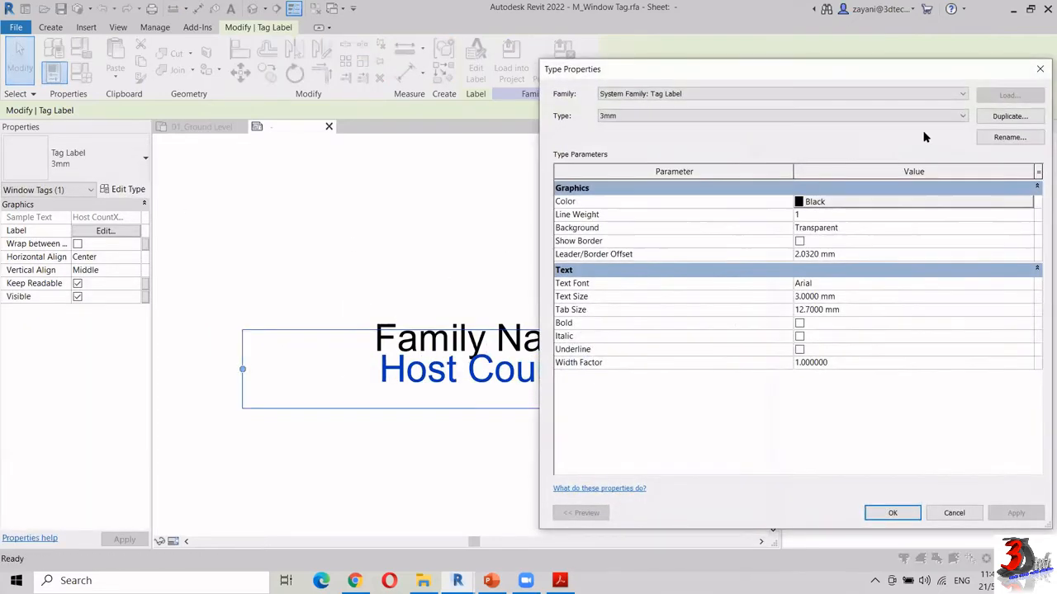
click(1005, 118)
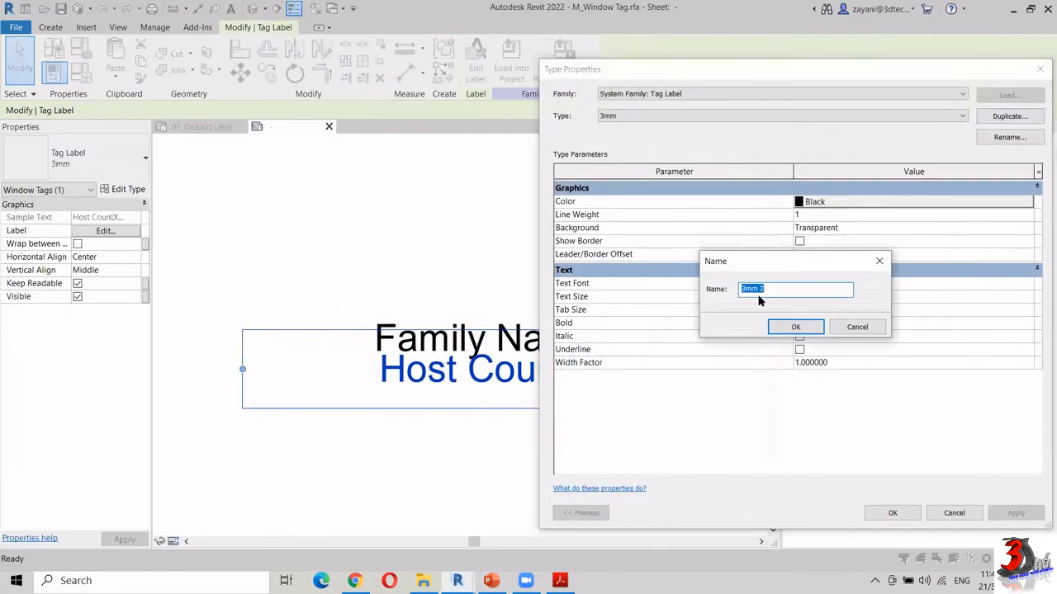
text(2MM)
click(795, 326)
Set the 2MM label type's text size to 2 mm and make its text italic
click(854, 296)
double_click(854, 296)
text(2)
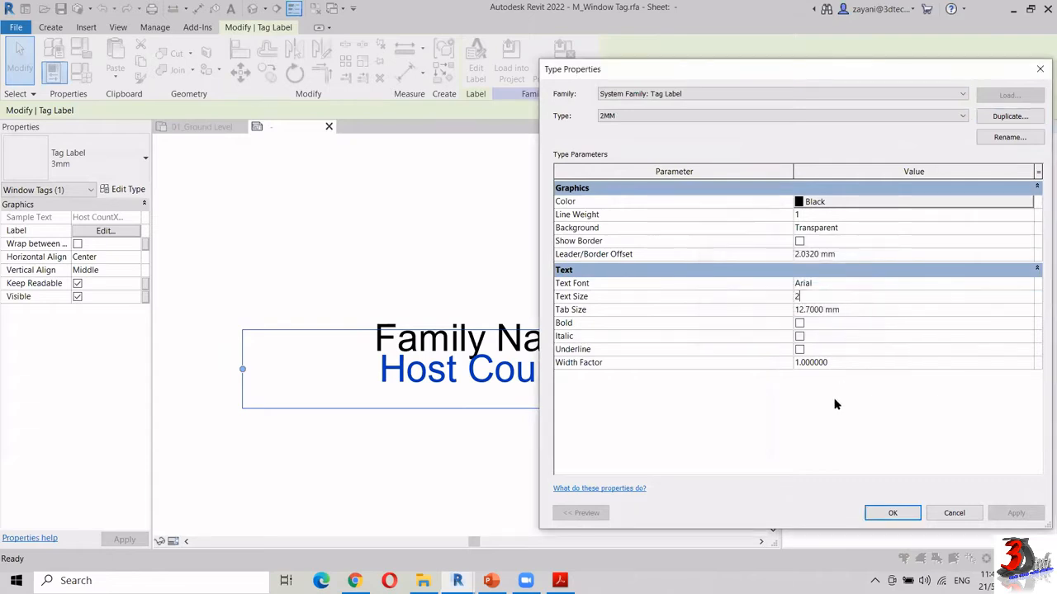
click(832, 411)
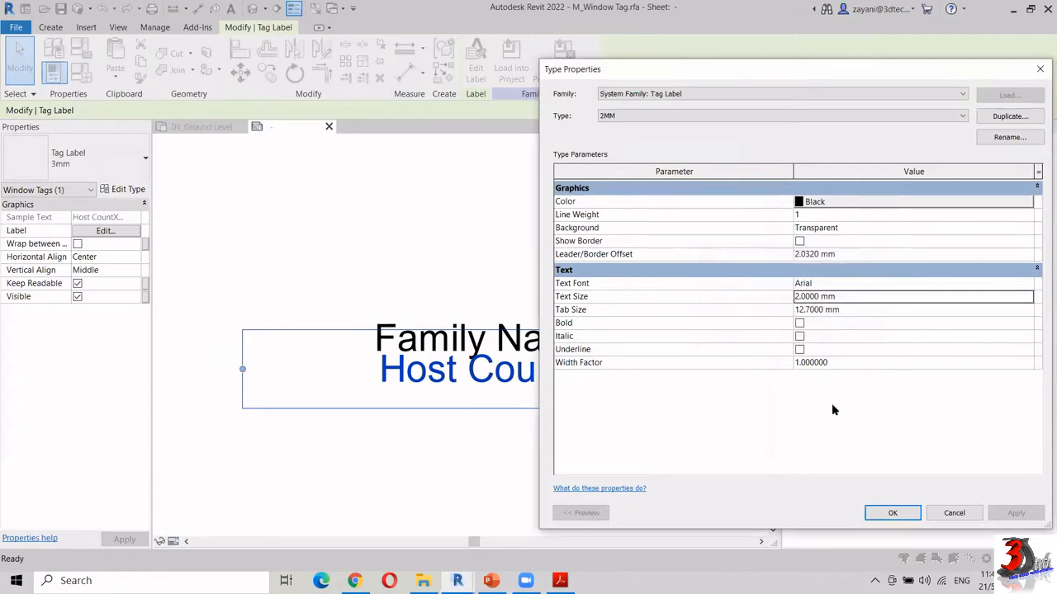
click(799, 337)
click(902, 515)
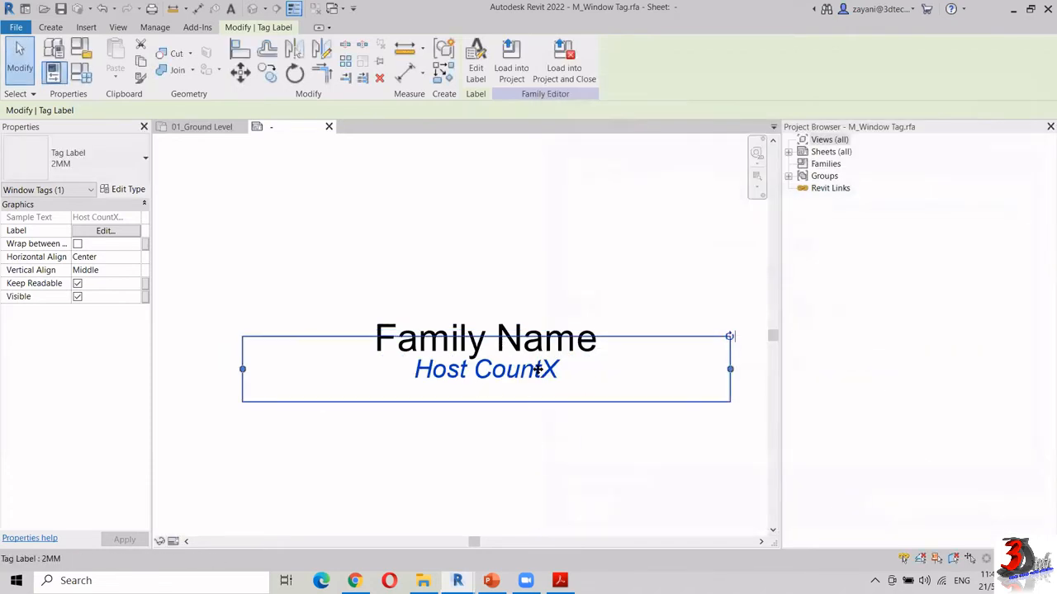
Load the window tag family into the project, overwriting the existing version and its parameter values
click(539, 444)
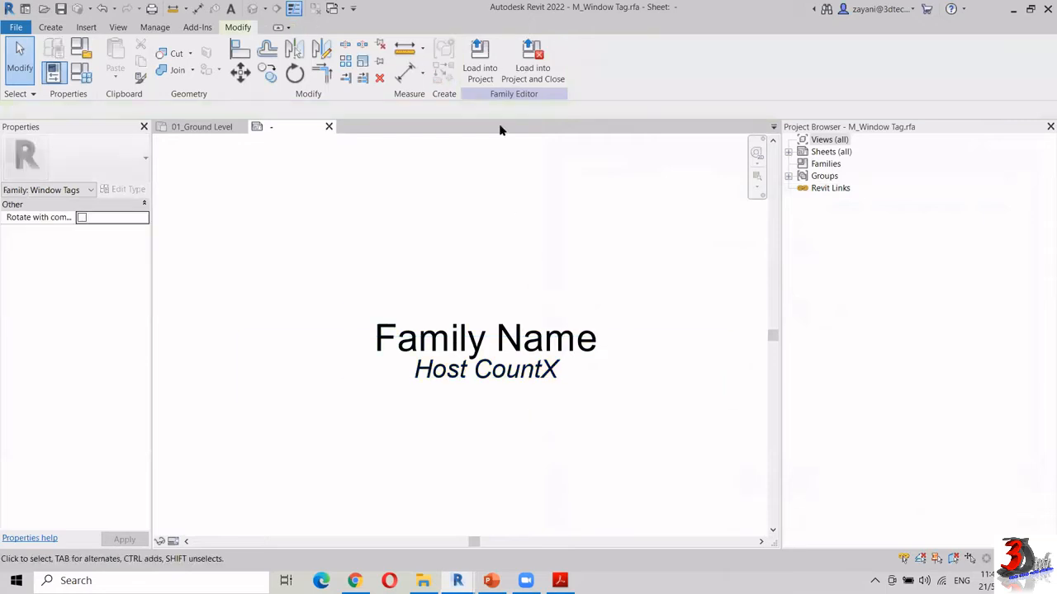
click(481, 73)
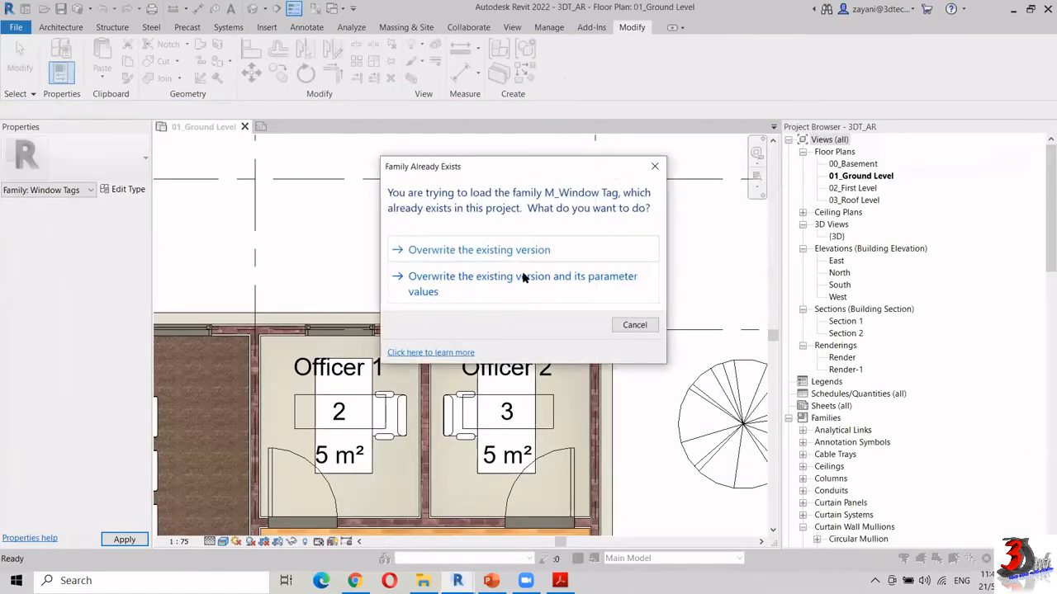
click(538, 279)
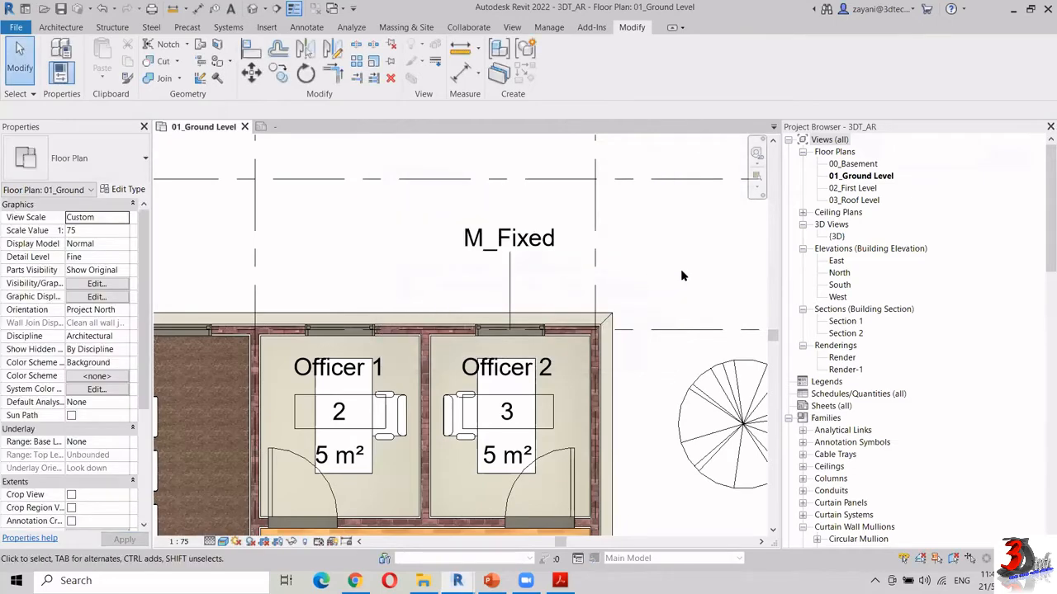
Add the Officer 1 window as a second host of the M_Fixed window tag above Officer 2
click(538, 239)
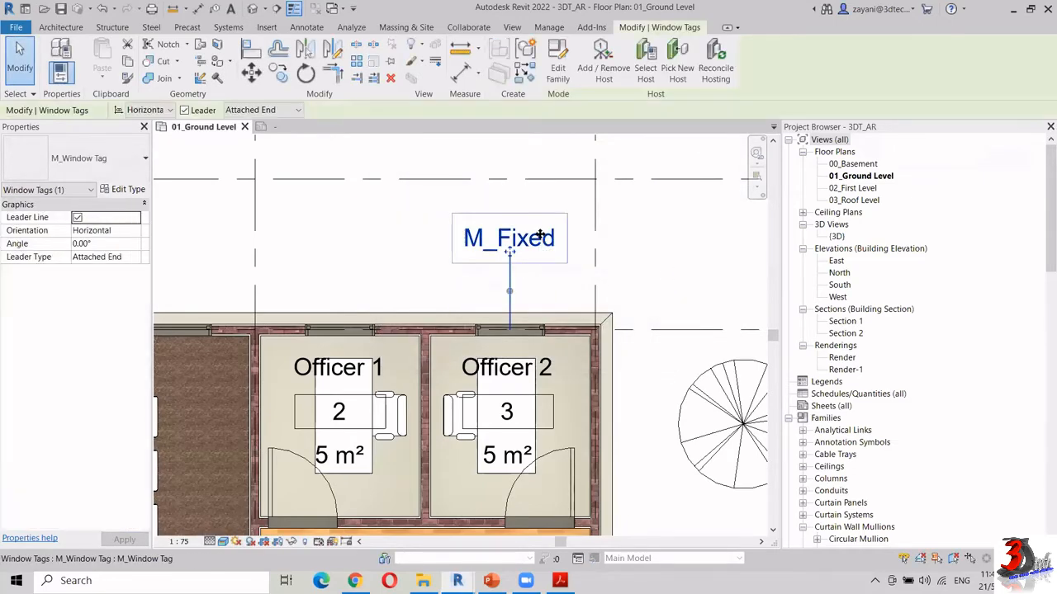
click(612, 76)
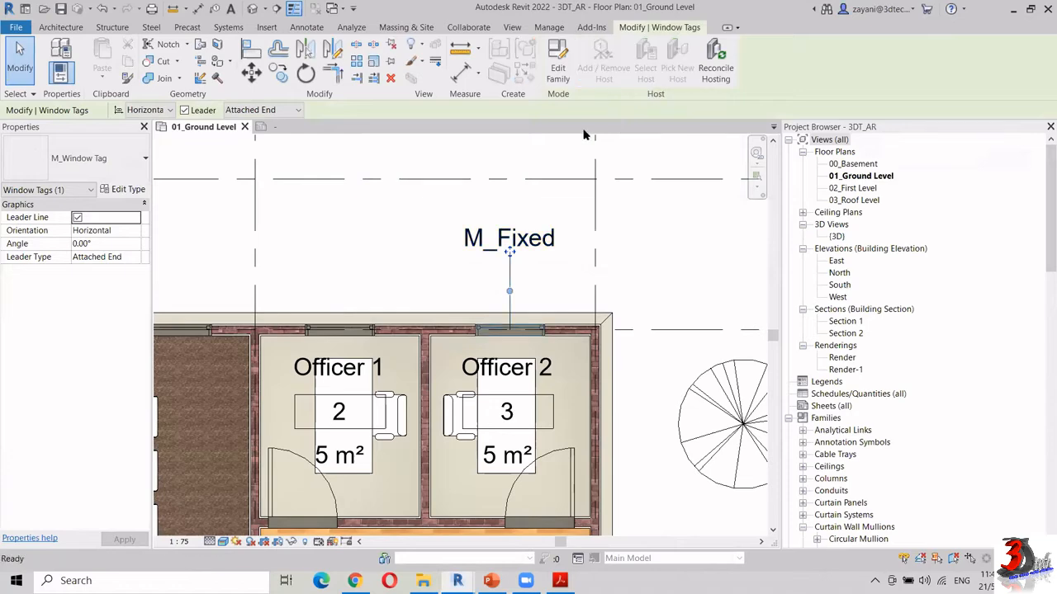
click(336, 337)
key(Escape)
key(Escape)
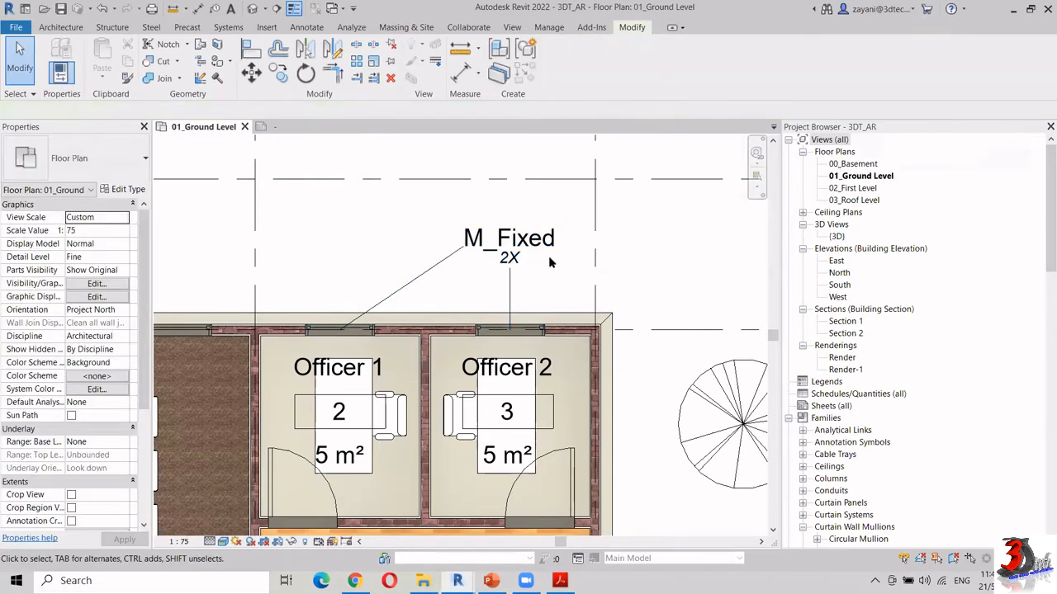
scroll(550, 262, up, 6)
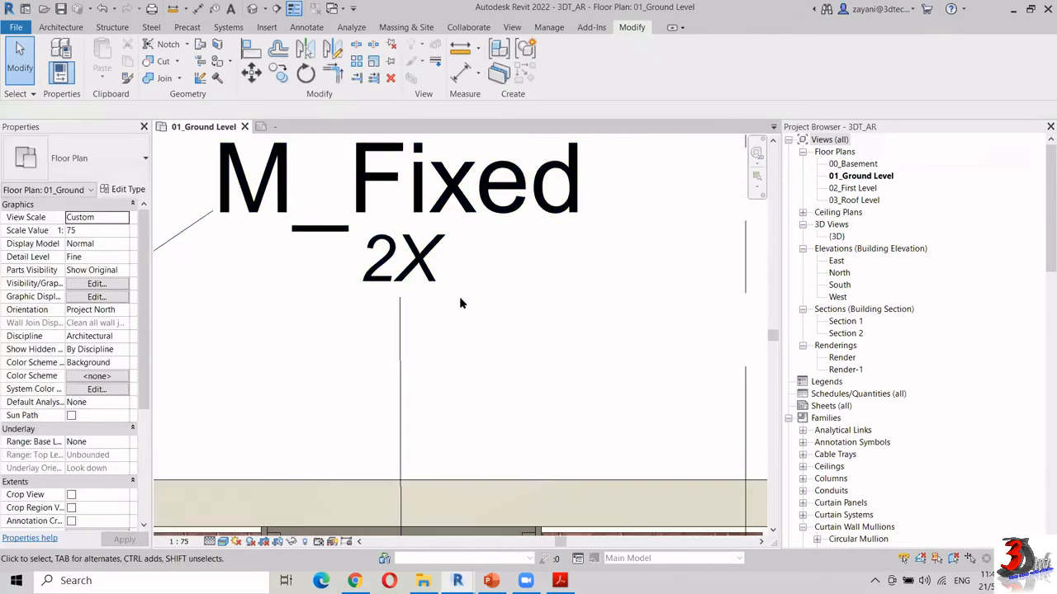
scroll(555, 260, down, 5)
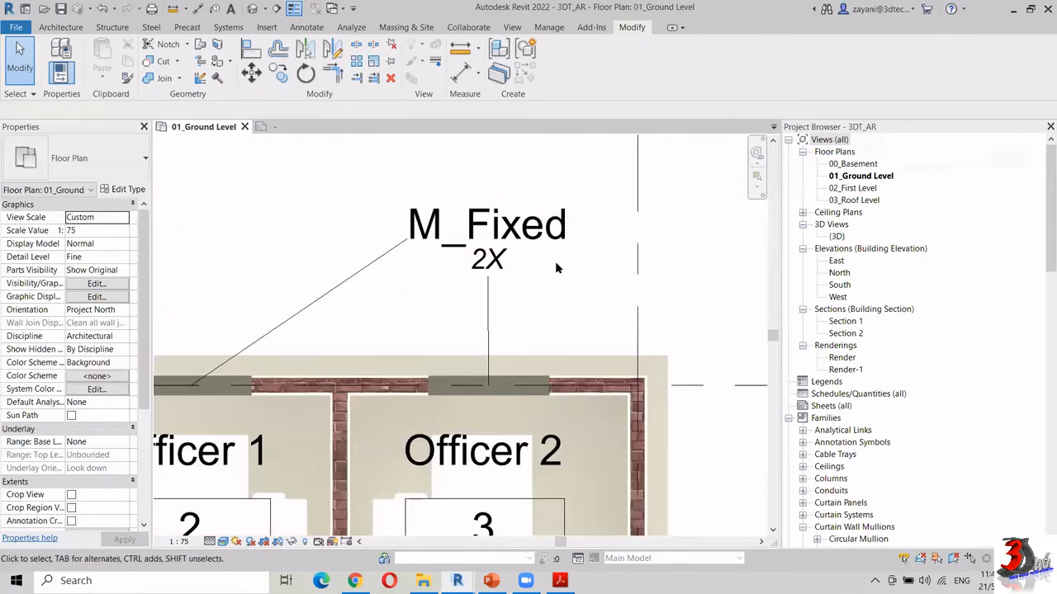
Add the Meeting room's two upper-wall windows and two left-wall windows as hosts of the M_Fixed tag
click(555, 246)
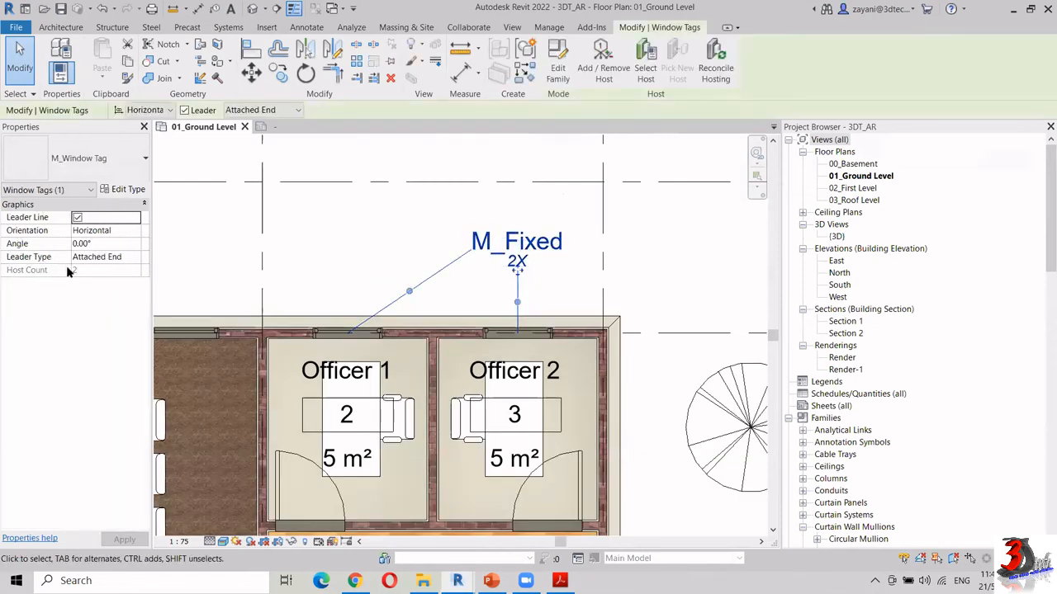
click(604, 70)
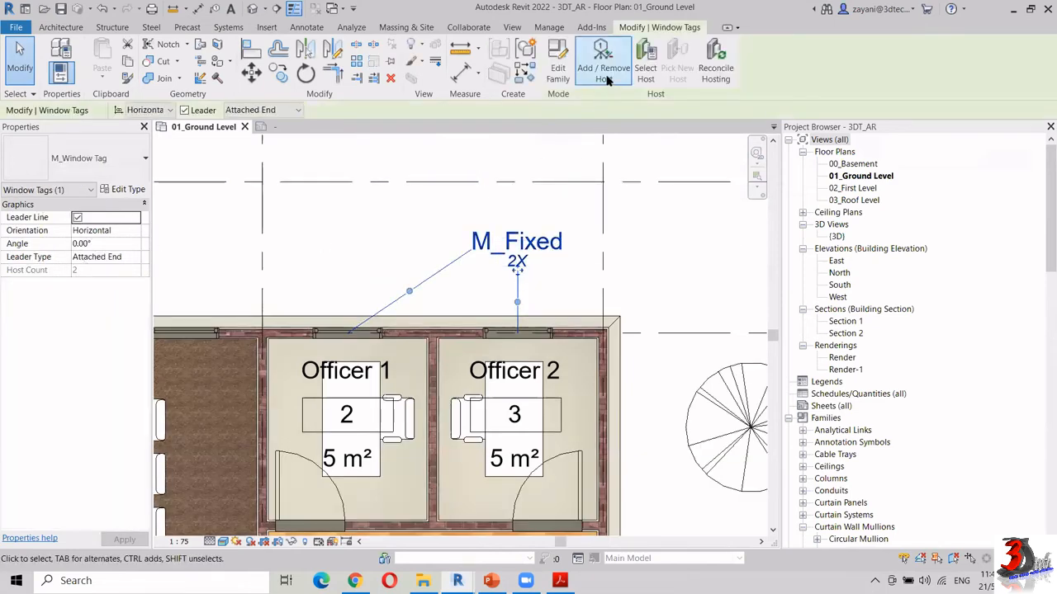
click(196, 331)
scroll(570, 167, down, 3)
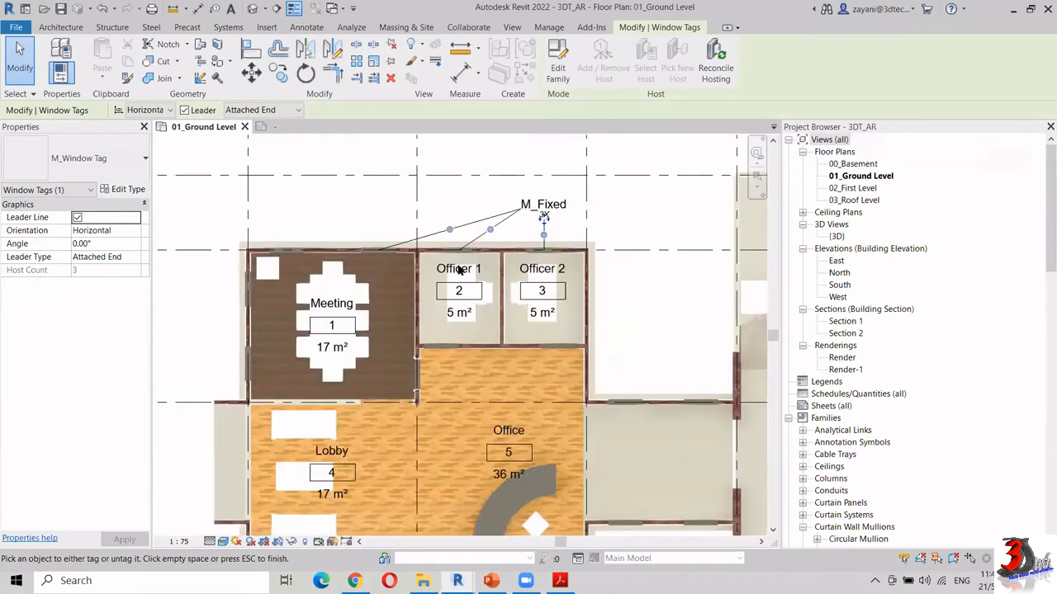
click(295, 252)
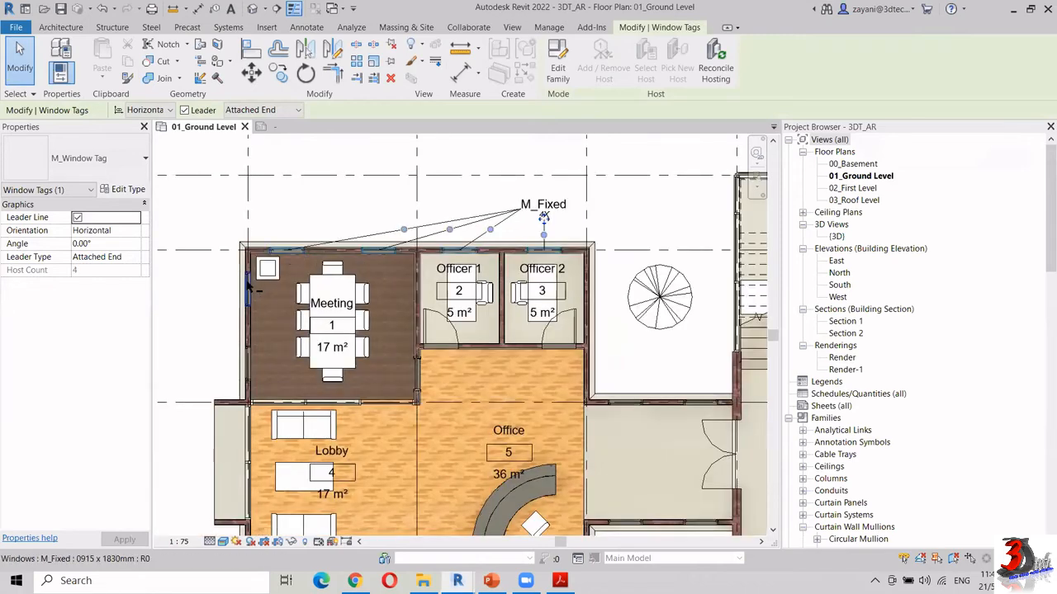
click(250, 287)
click(252, 363)
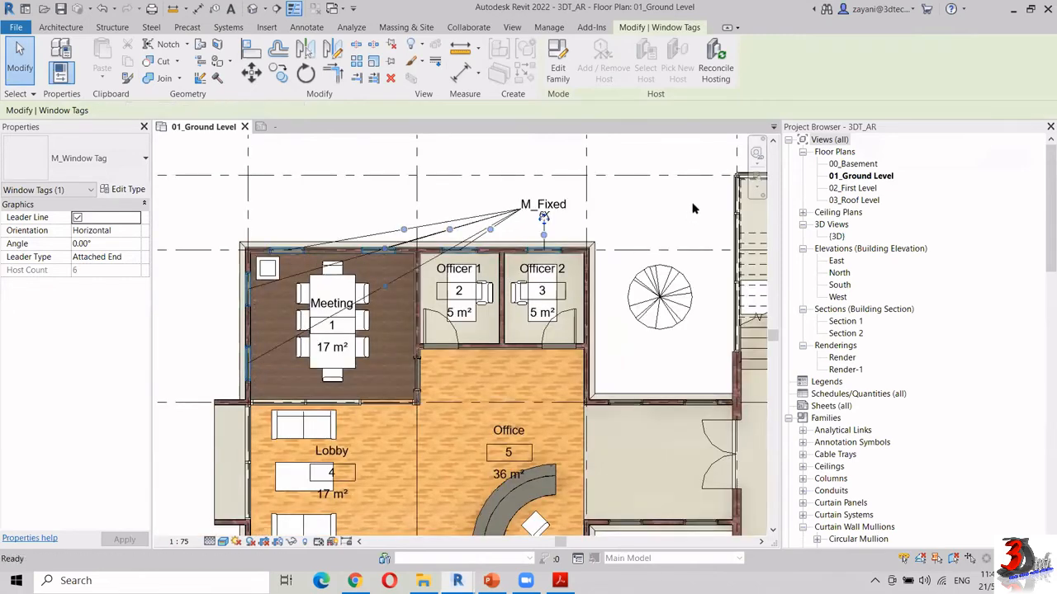
key(Escape)
key(Escape)
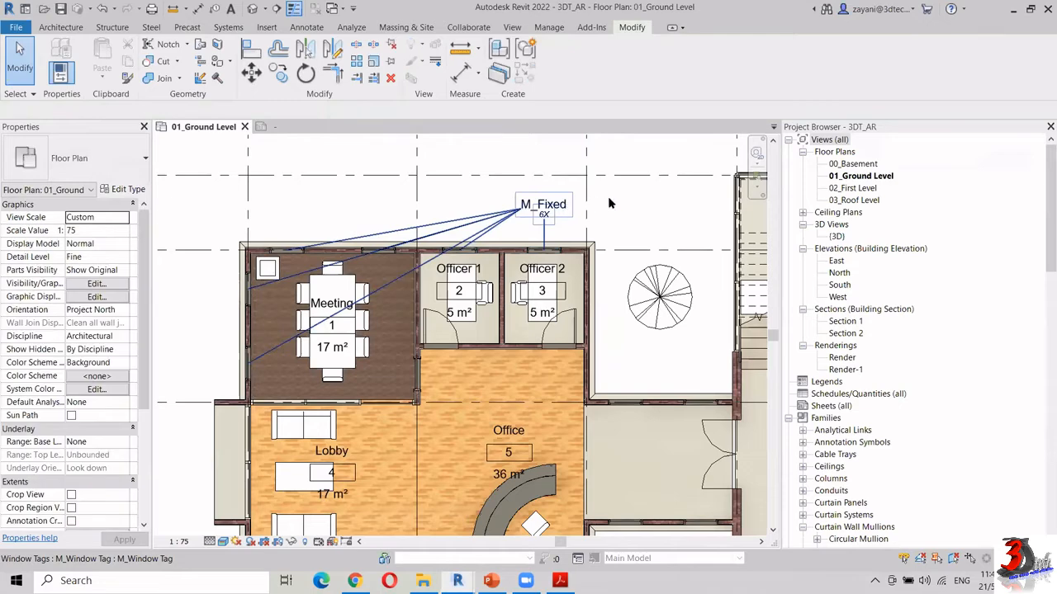
Examine the host count shown in the M_Fixed window tag and in its properties
click(543, 211)
scroll(607, 199, up, 3)
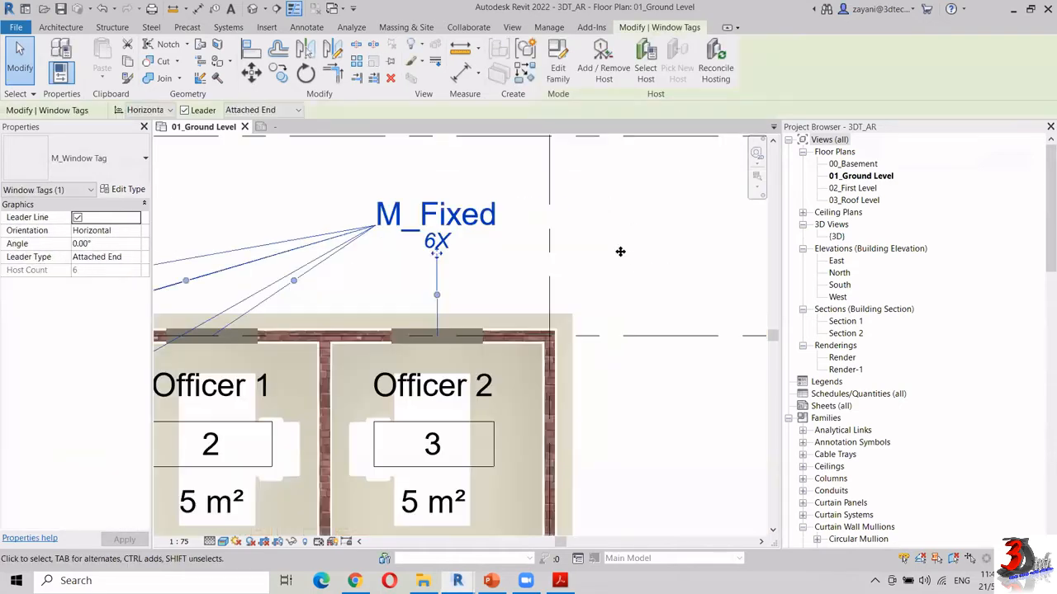
scroll(567, 204, up, 2)
middle_drag(630, 261, 940, 266)
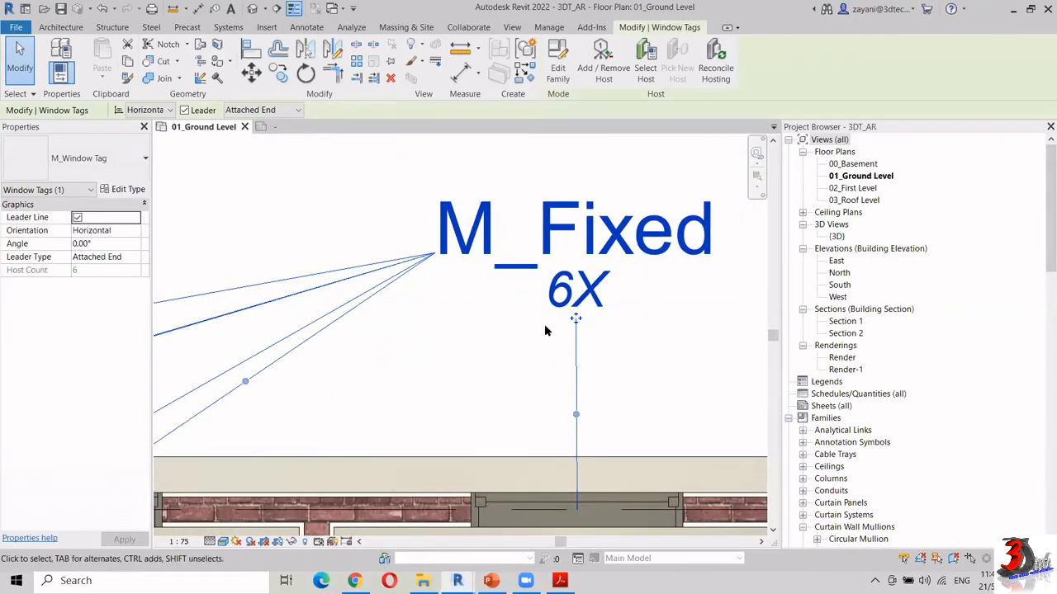
scroll(475, 326, down, 3)
key(Escape)
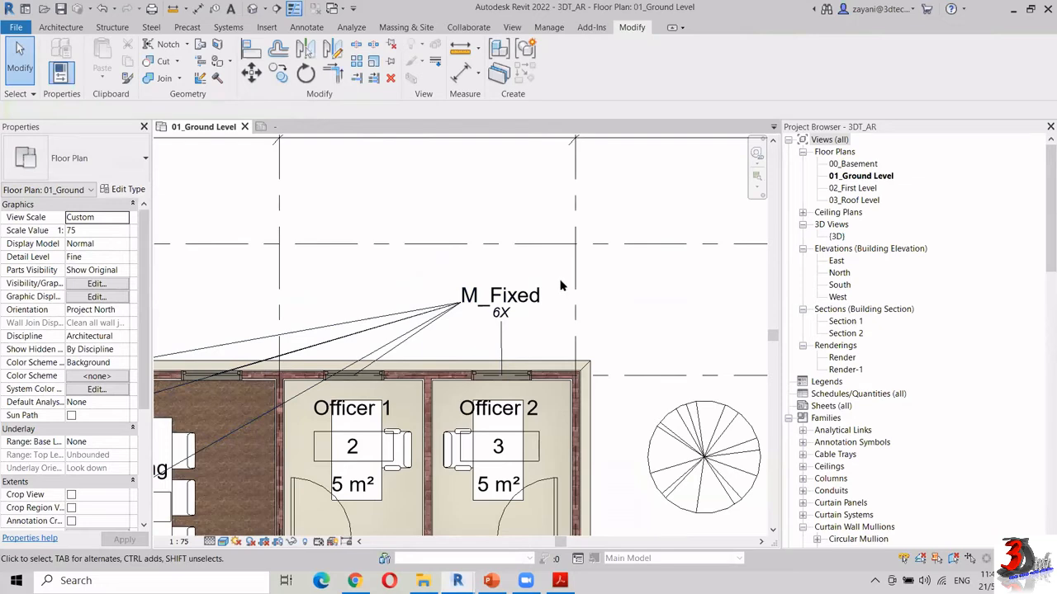
Tag the Officer 2 door by category with an attached-end leader
scroll(586, 242, down, 2)
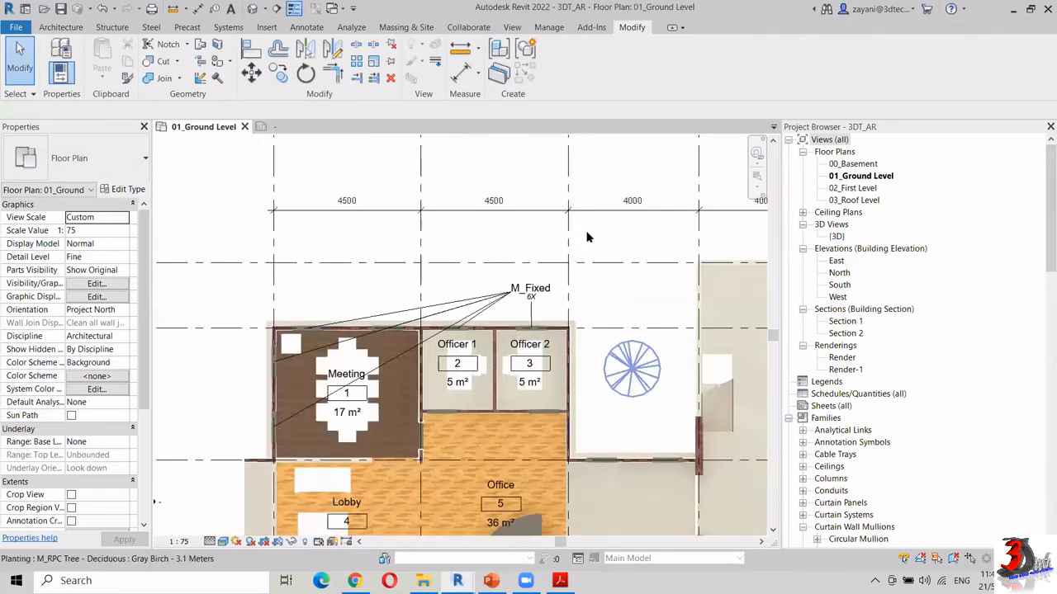
middle_drag(584, 325, 568, 275)
middle_drag(271, 284, 271, 259)
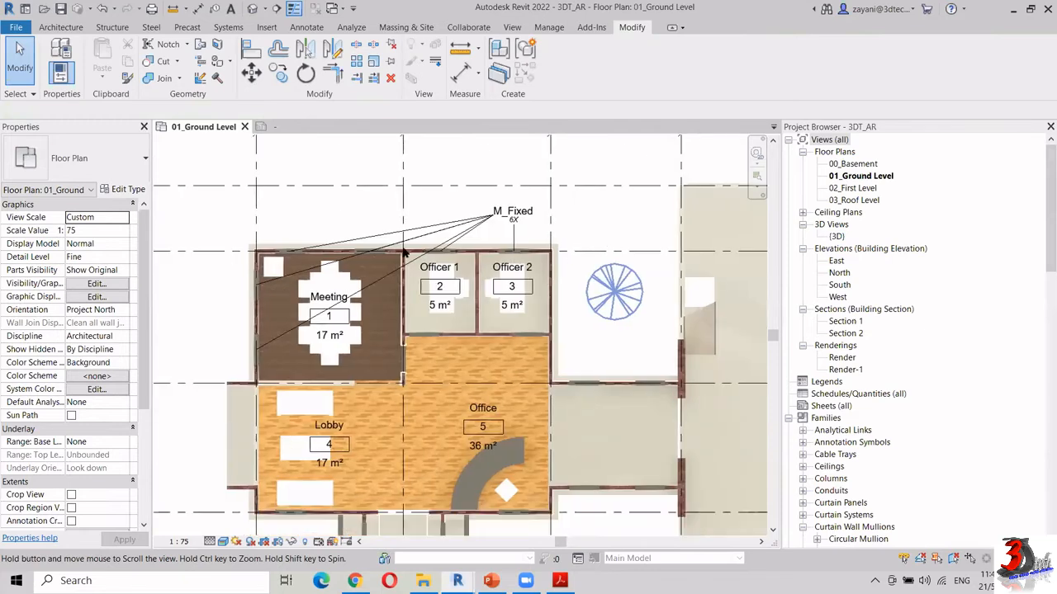
middle_drag(574, 228, 571, 166)
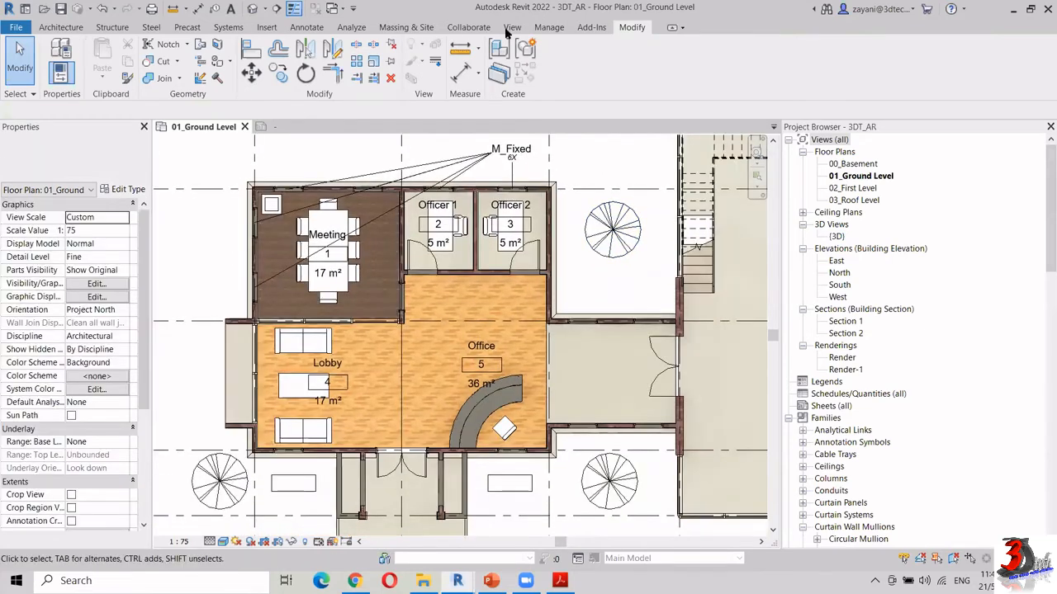
click(60, 27)
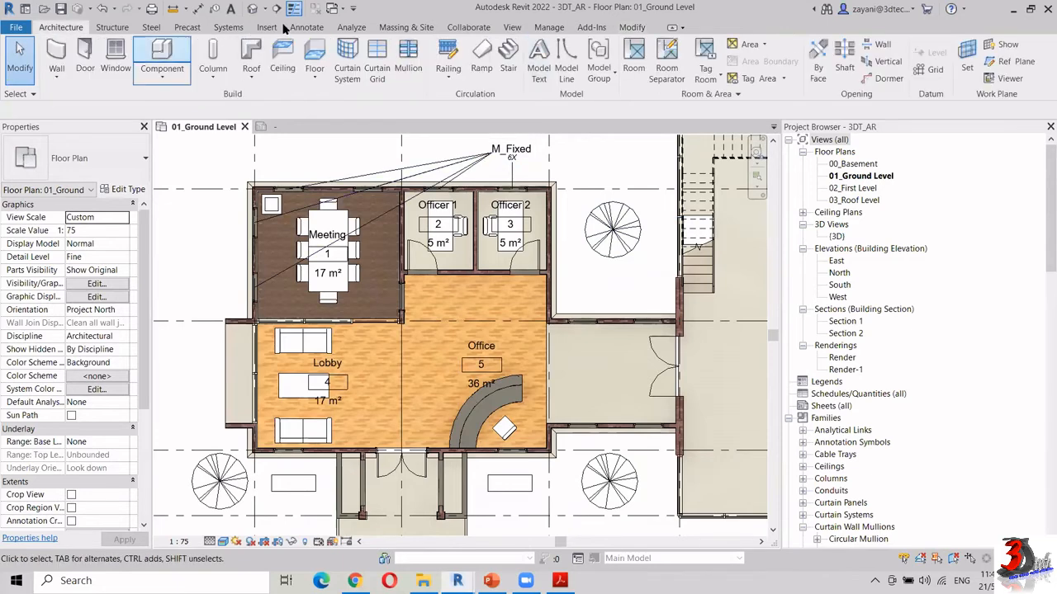
click(303, 27)
click(525, 65)
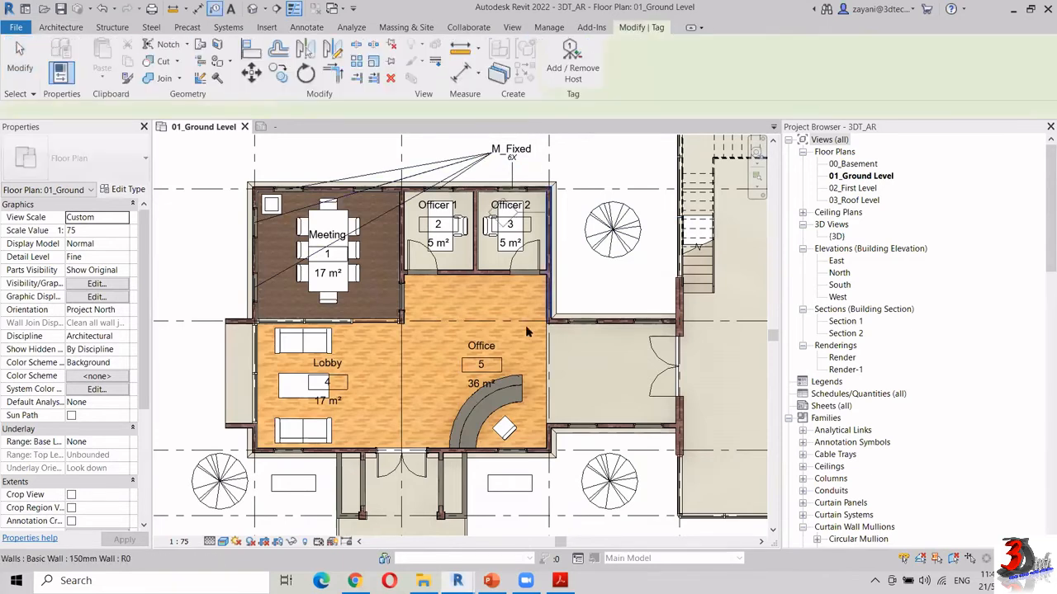
click(527, 281)
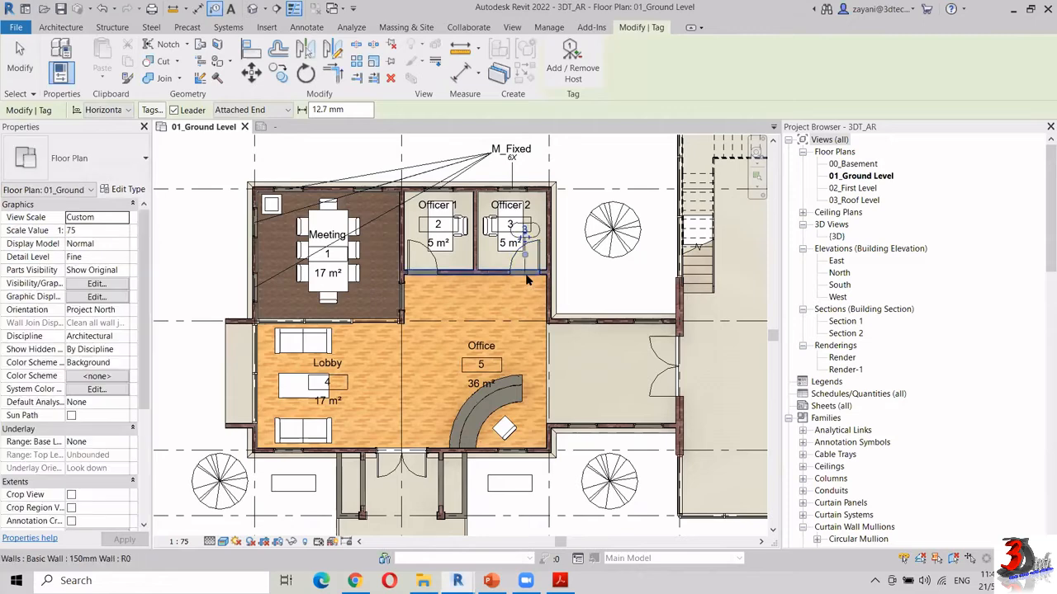
key(Escape)
Move the Officer 2 door tag below the door into the Office and set its angle to 5°
scroll(531, 231, up, 3)
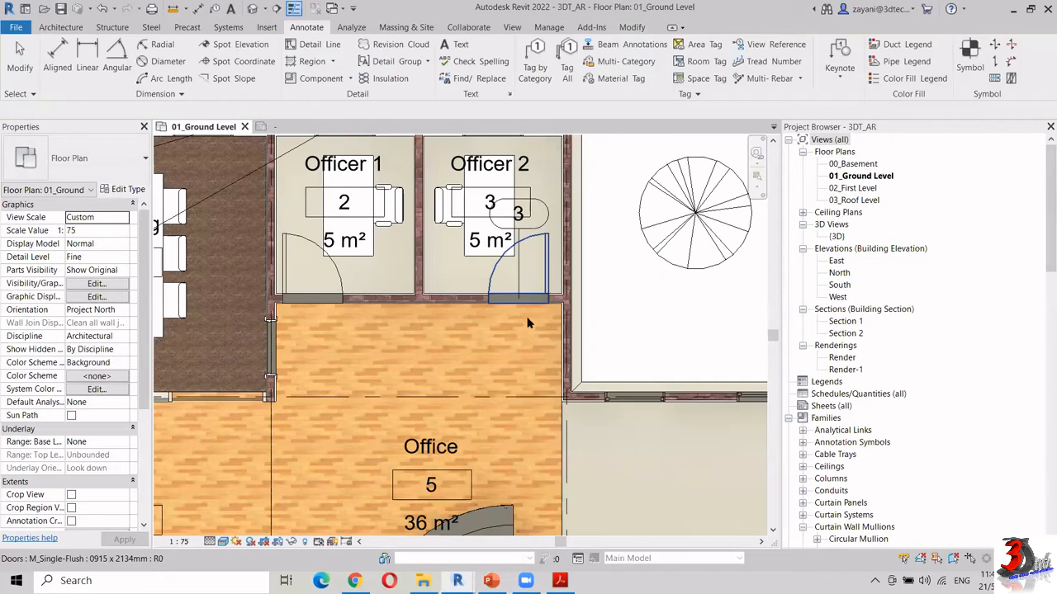
drag(518, 214, 519, 252)
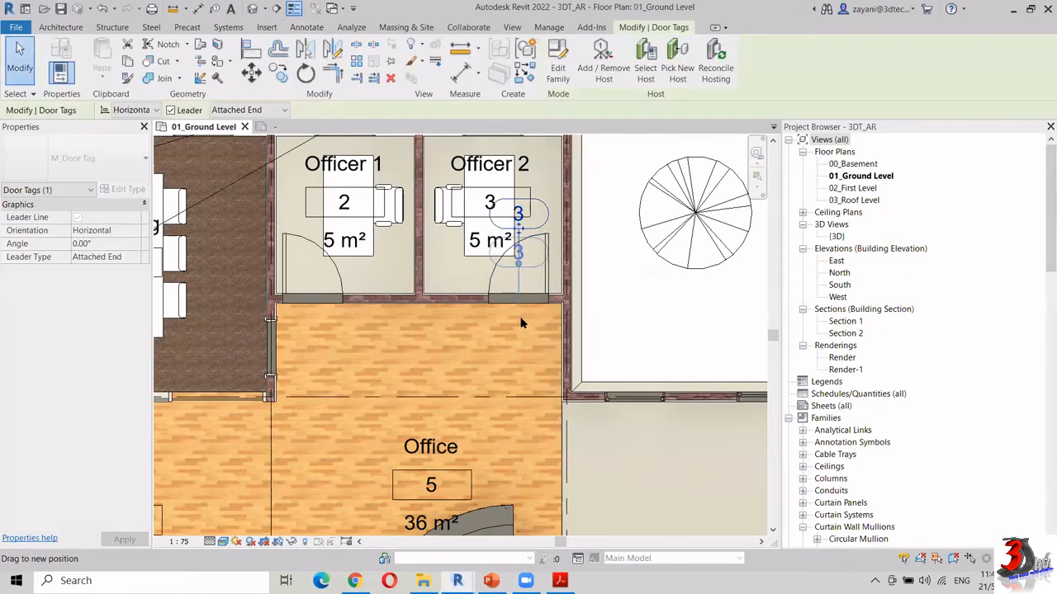
click(112, 243)
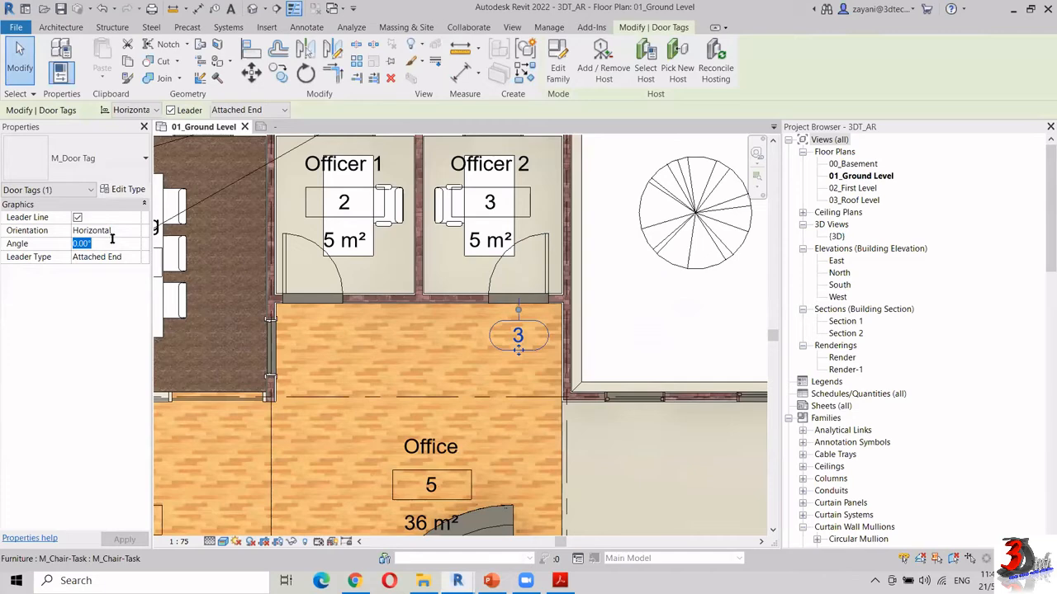
text(5)
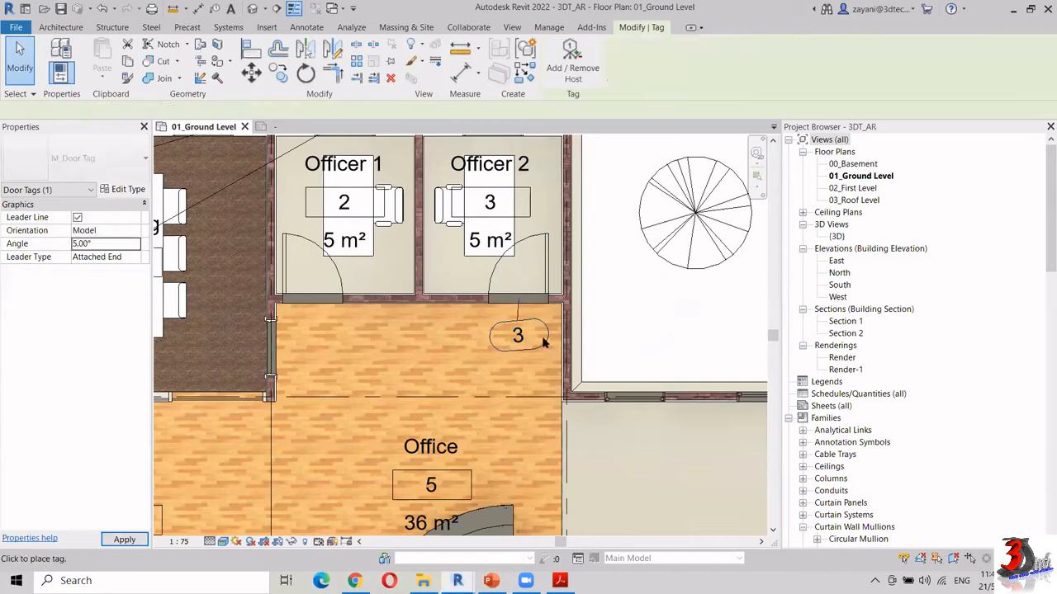
scroll(552, 327, up, 3)
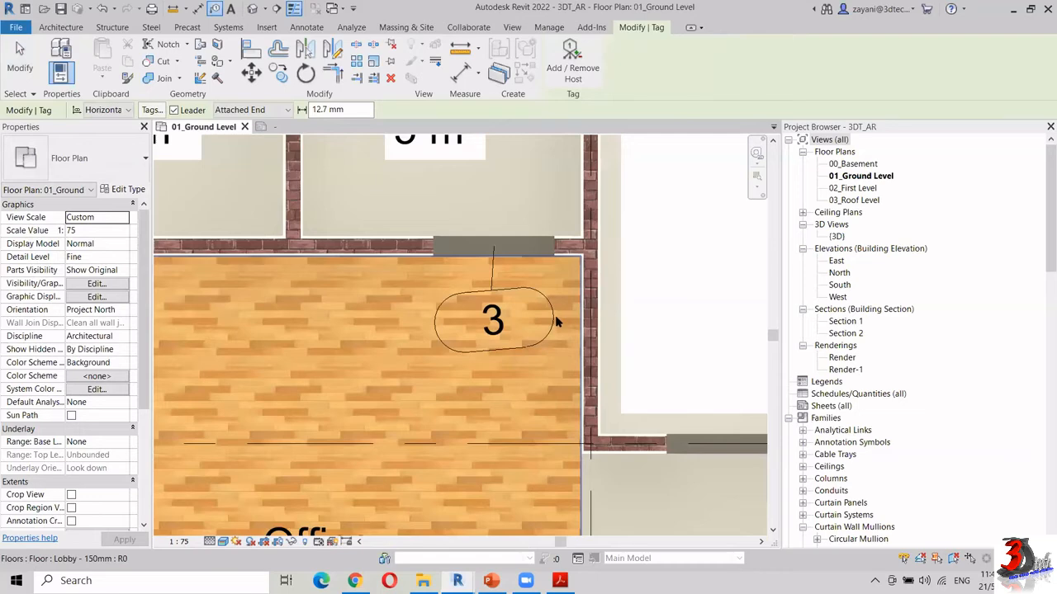
scroll(557, 321, up, 1)
click(538, 278)
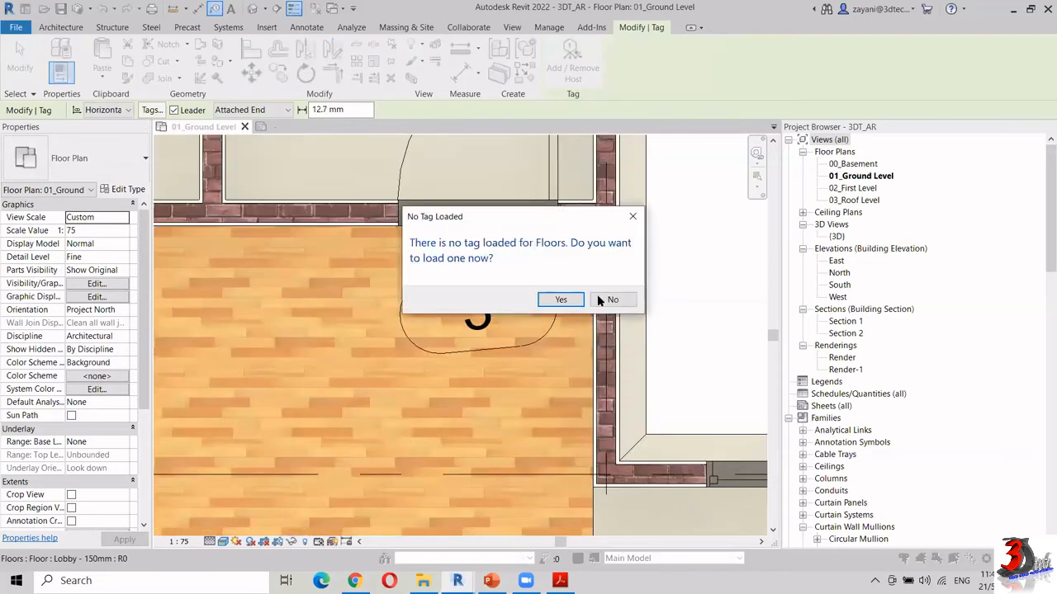
click(602, 301)
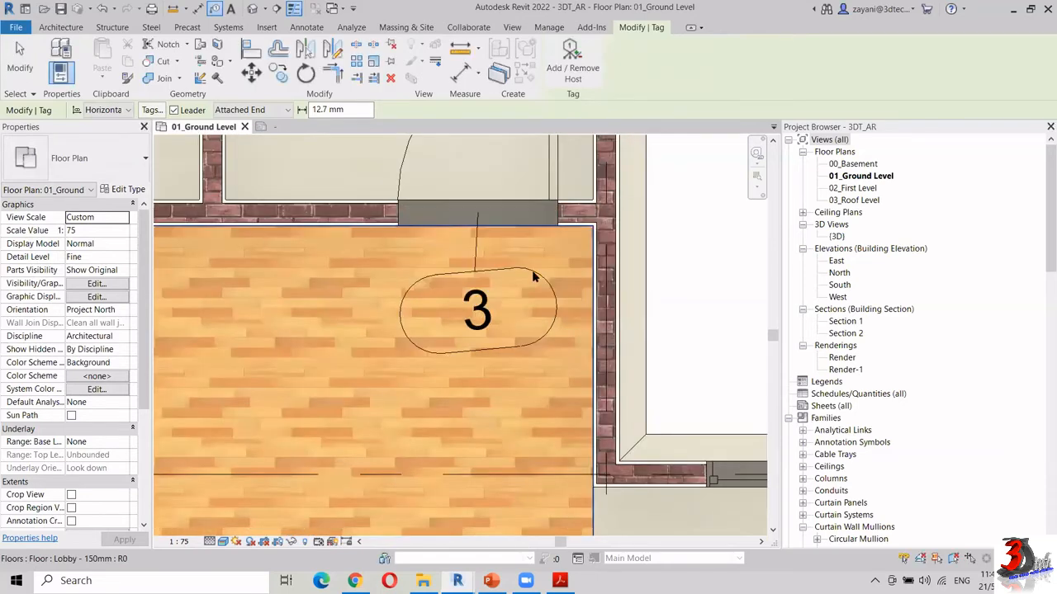
Set the angle of the Officer 2 door tag to 45°
key(Escape)
click(447, 271)
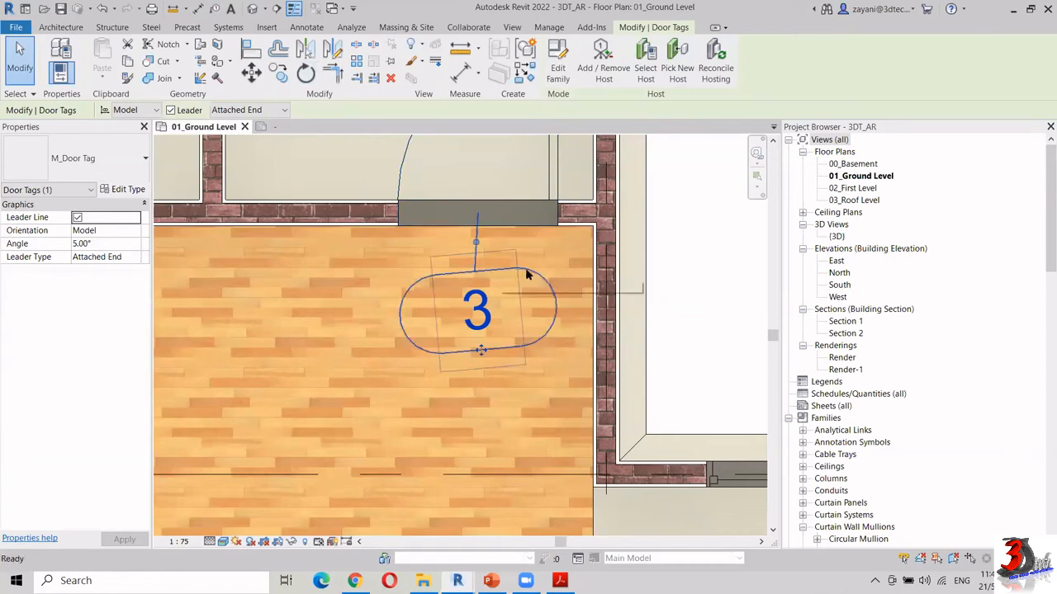
key(Escape)
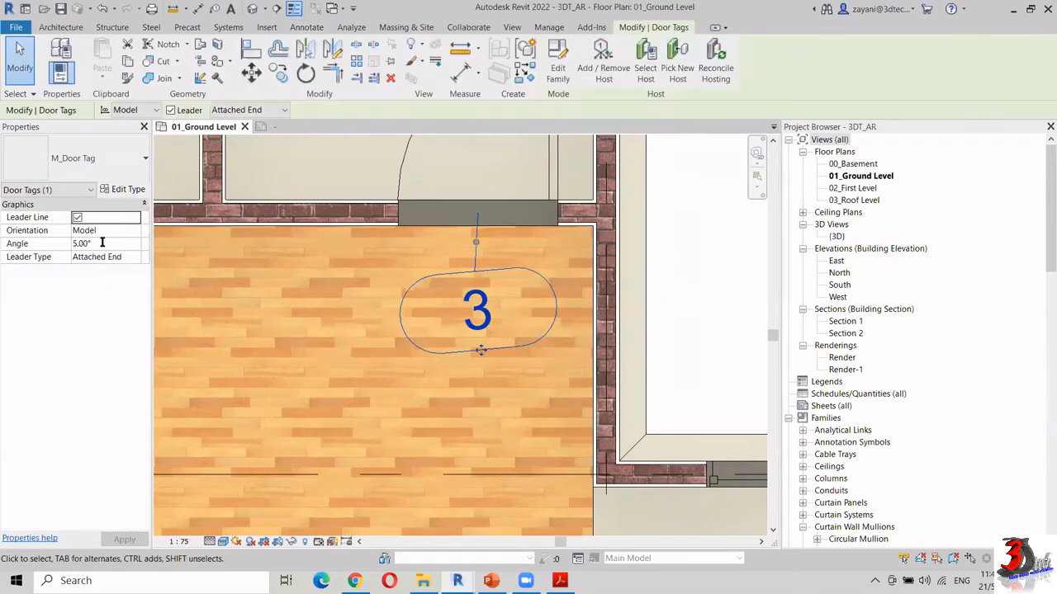
click(101, 242)
text(4)
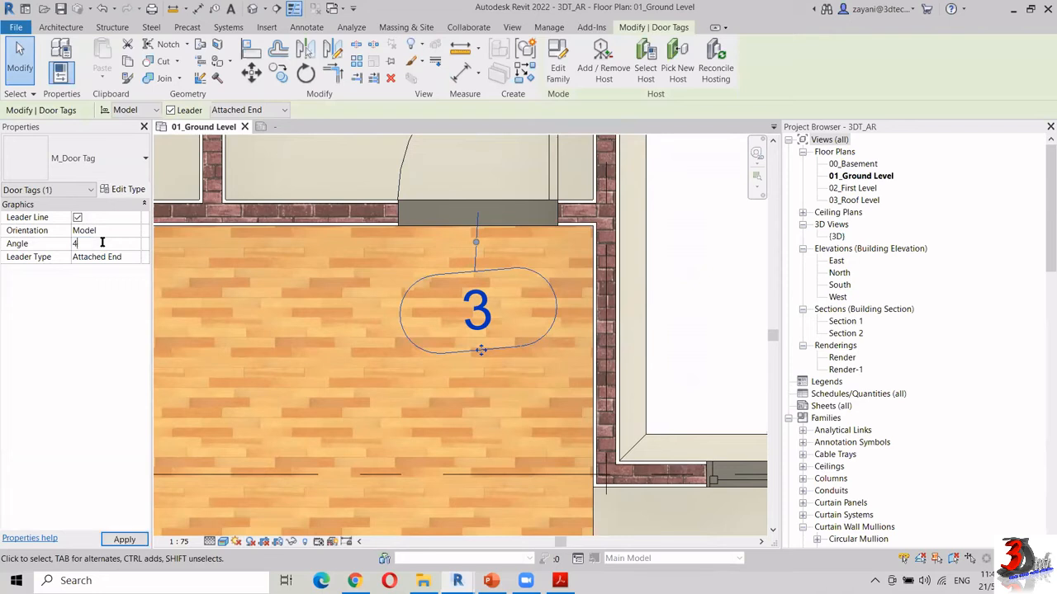
text(5)
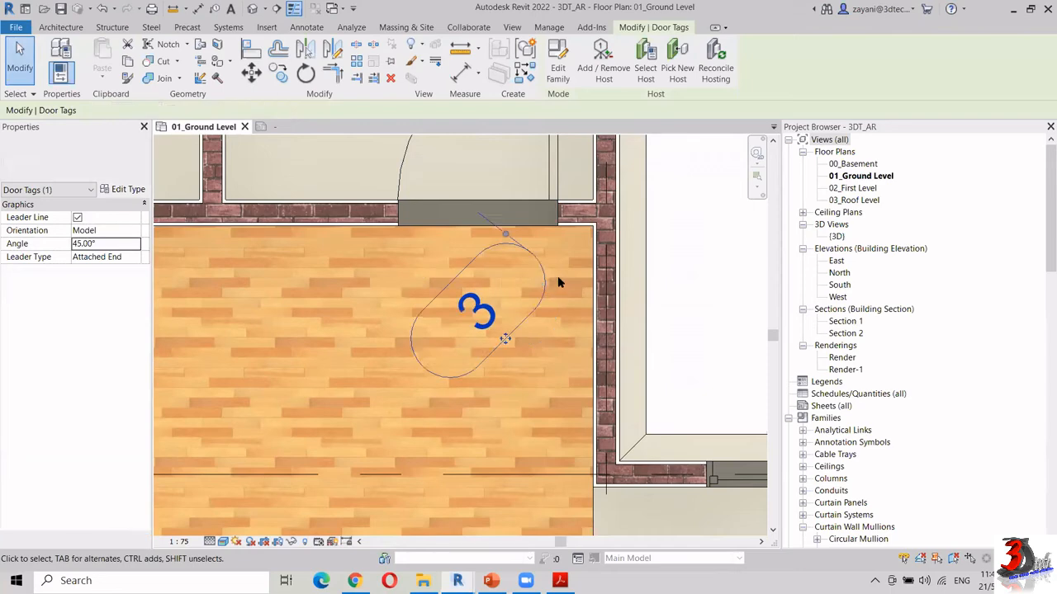
click(692, 245)
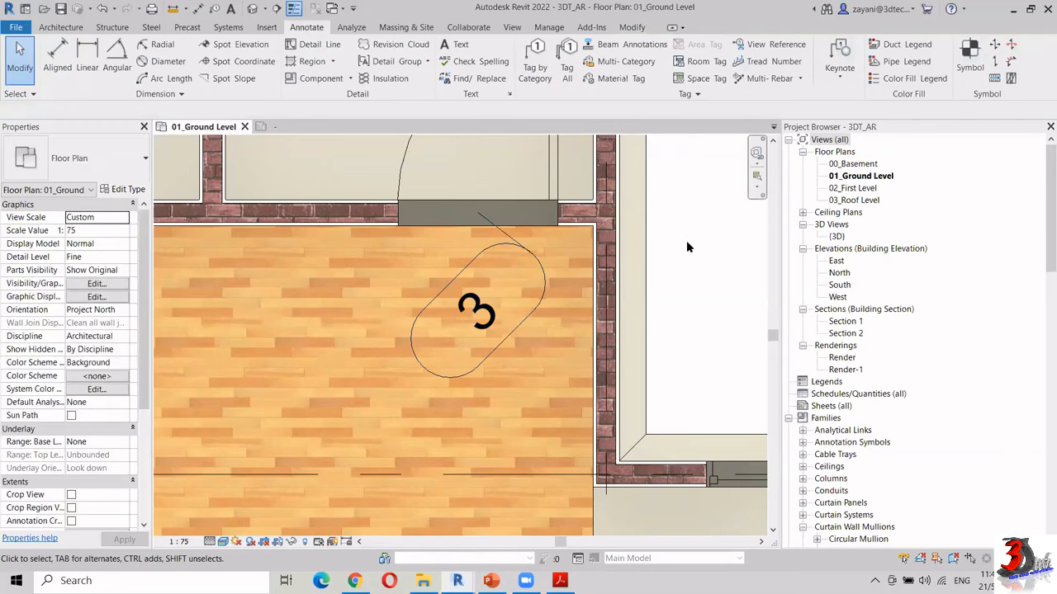
scroll(686, 240, down, 5)
scroll(706, 240, down, 3)
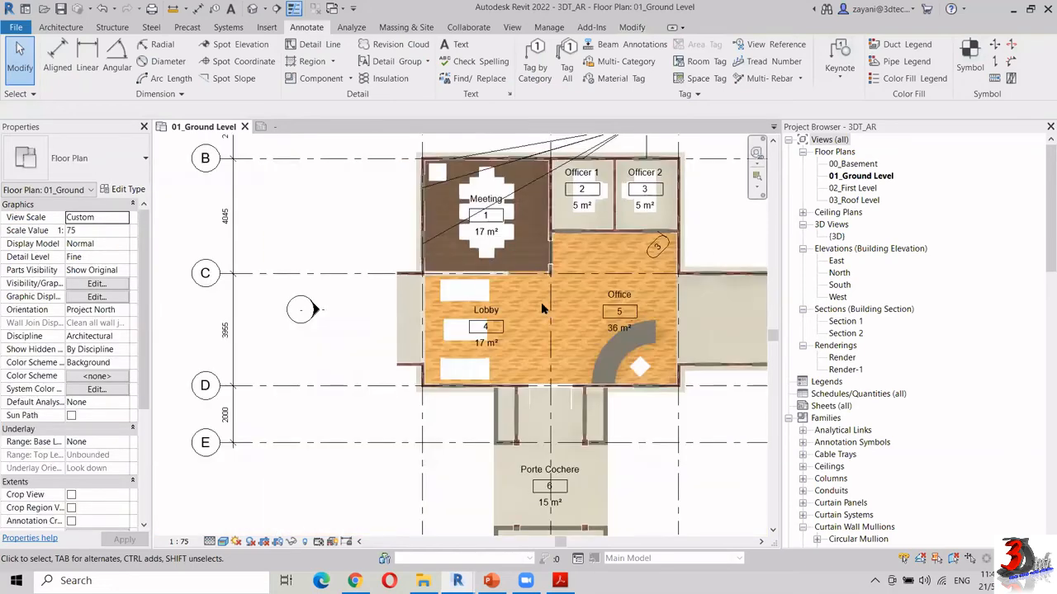
scroll(541, 308, up, 3)
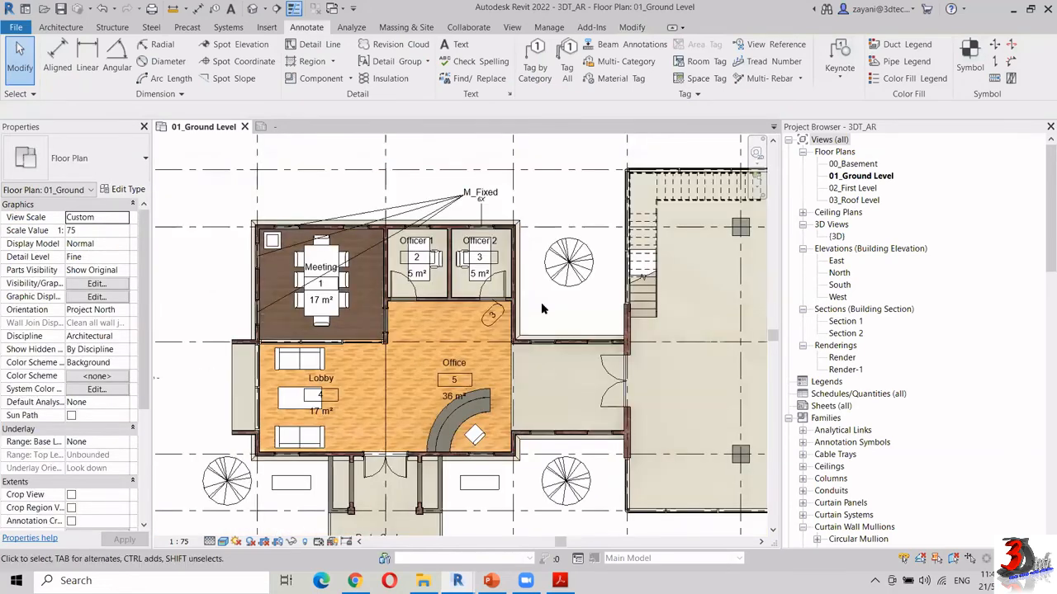